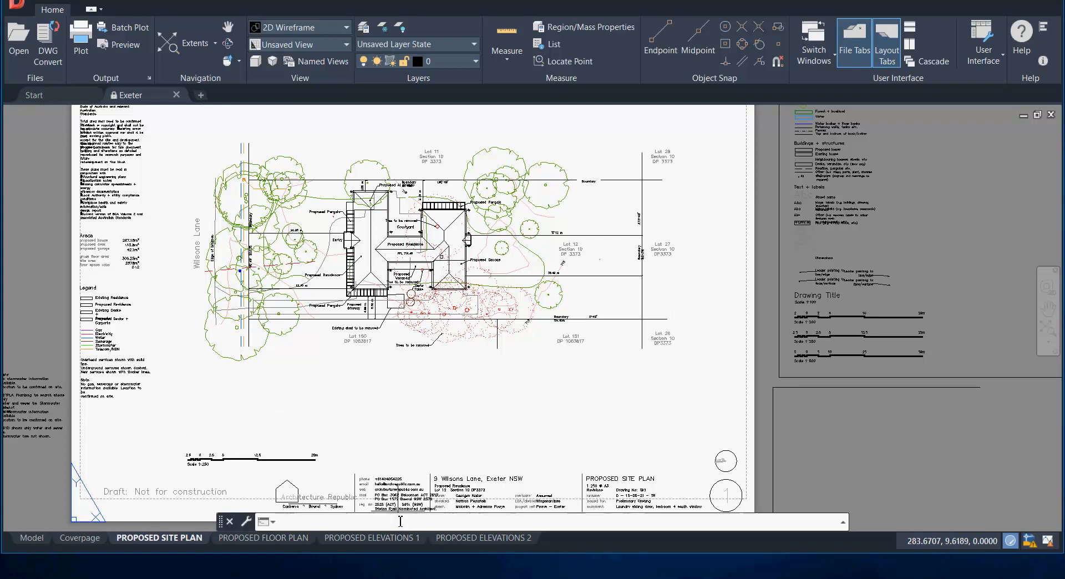
Step: Review the Exeter drawing's Proposed Elevations 1 and Proposed Site Plan layouts and the full extents of its model space
left_click(398, 538)
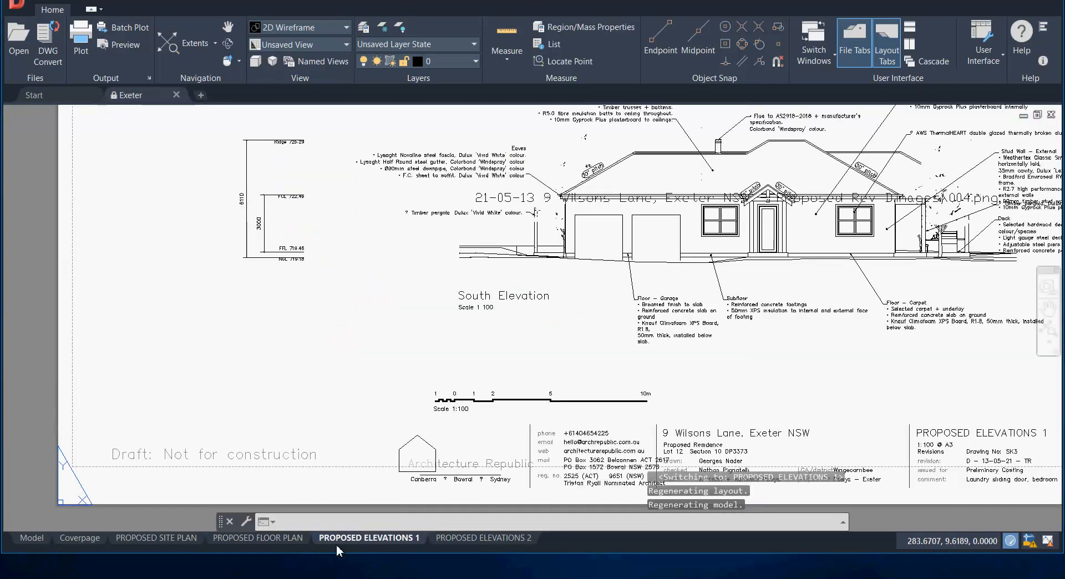
left_click(188, 539)
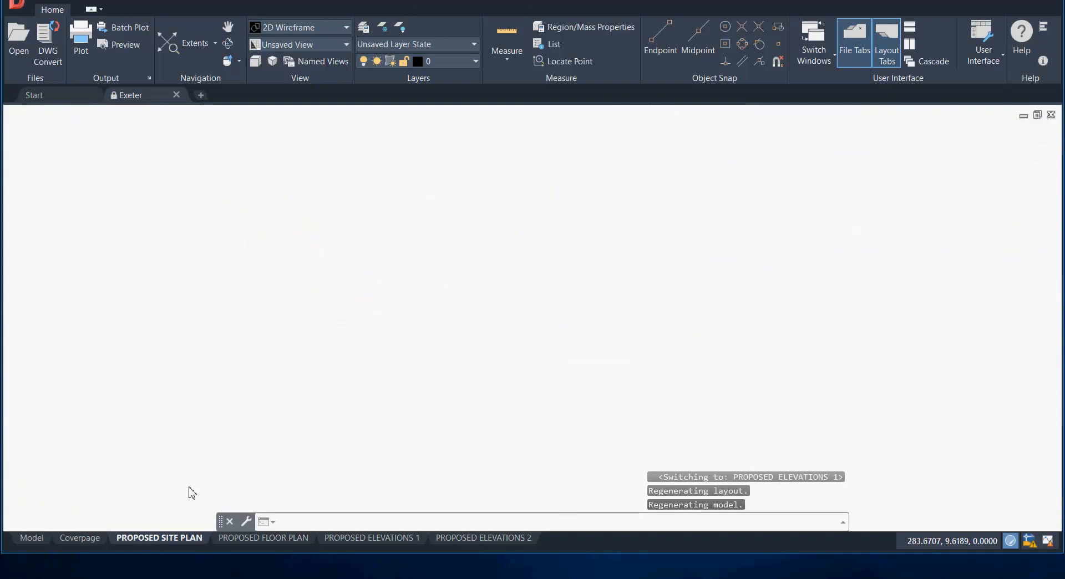
scroll(617, 331, "down", 6)
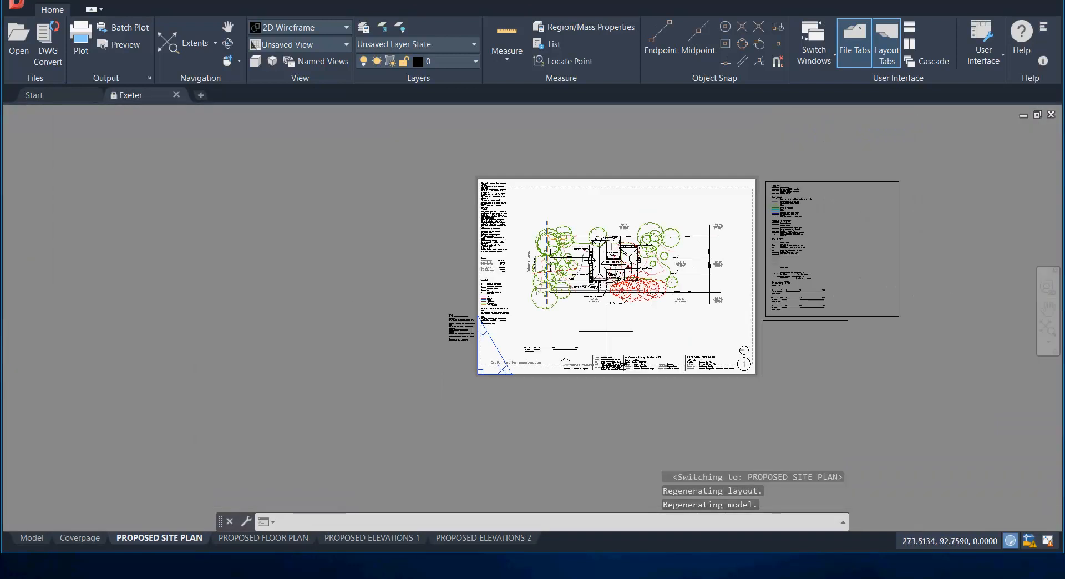
middle_click_drag(683, 278, 524, 290)
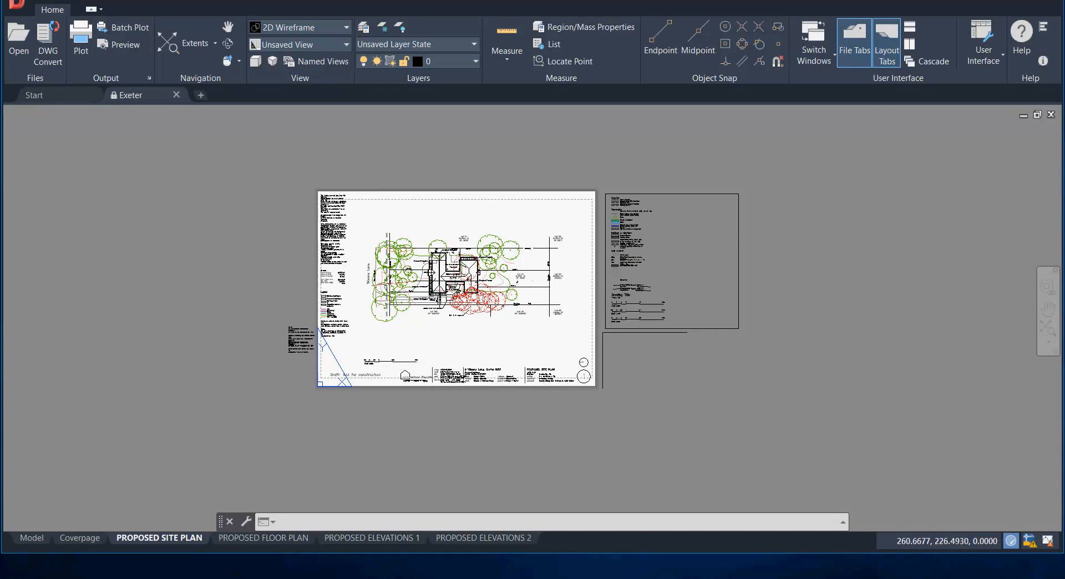
scroll(442, 281, "up", 2)
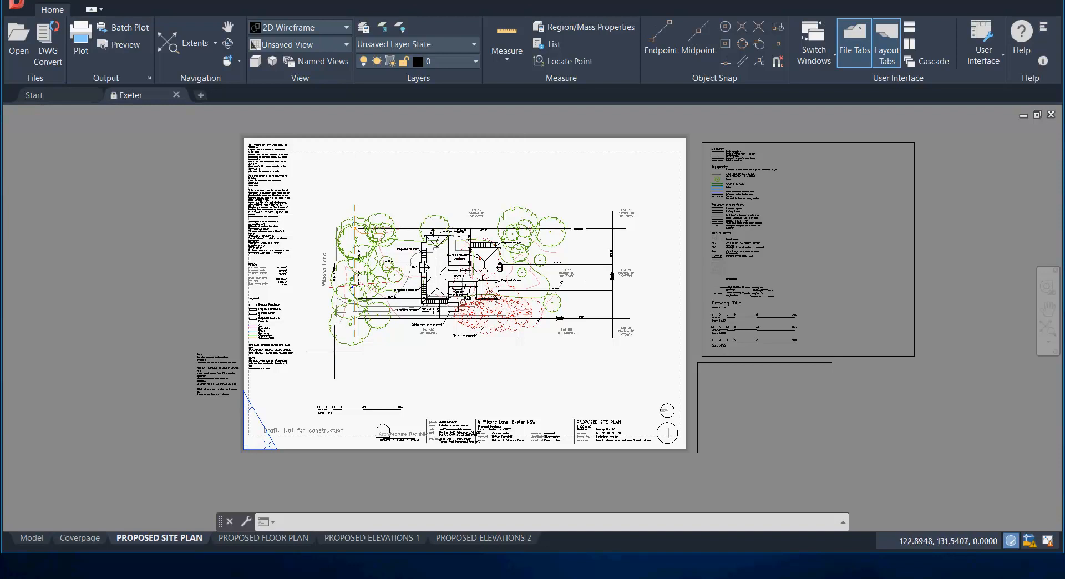
left_click(29, 544)
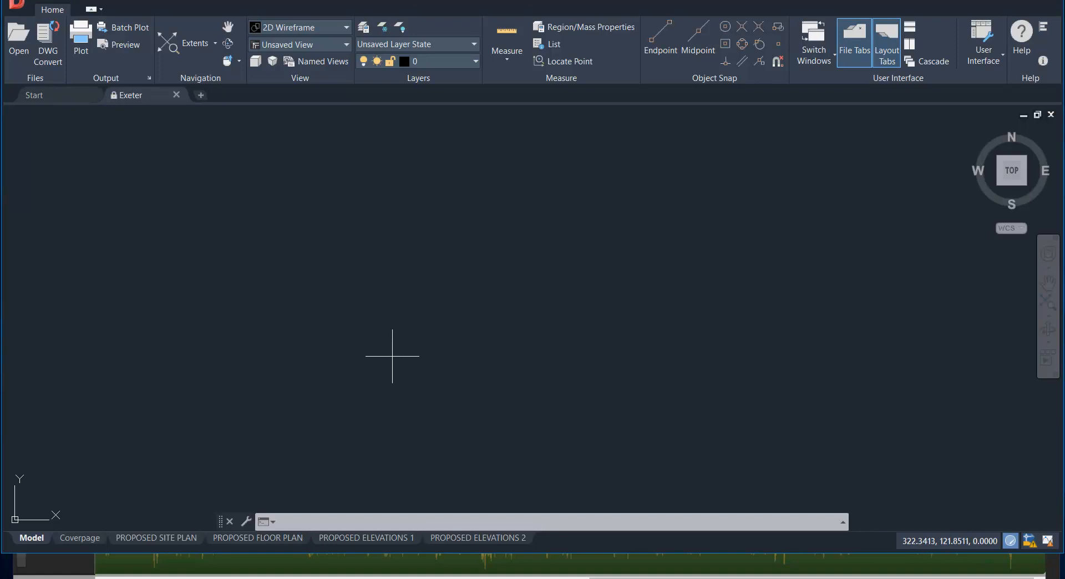
left_click(186, 50)
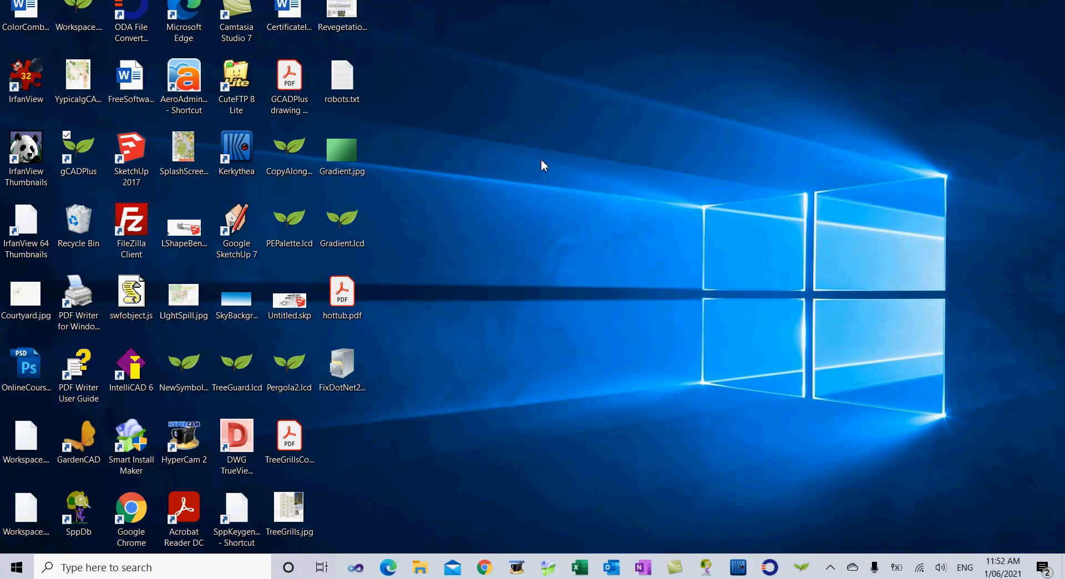
Step: Open ODA File Converter and convert the DWG files in C:/dwg to 2007 ASCII DXF in C:/dwg/out, overwriting existing output
double_click(130, 25)
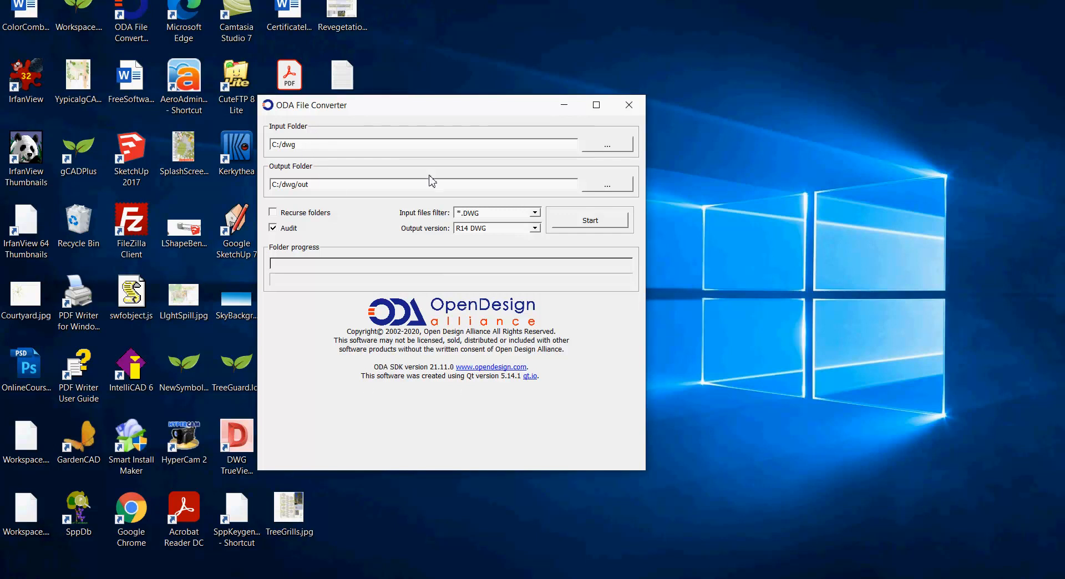
left_click(313, 188)
left_click(534, 228)
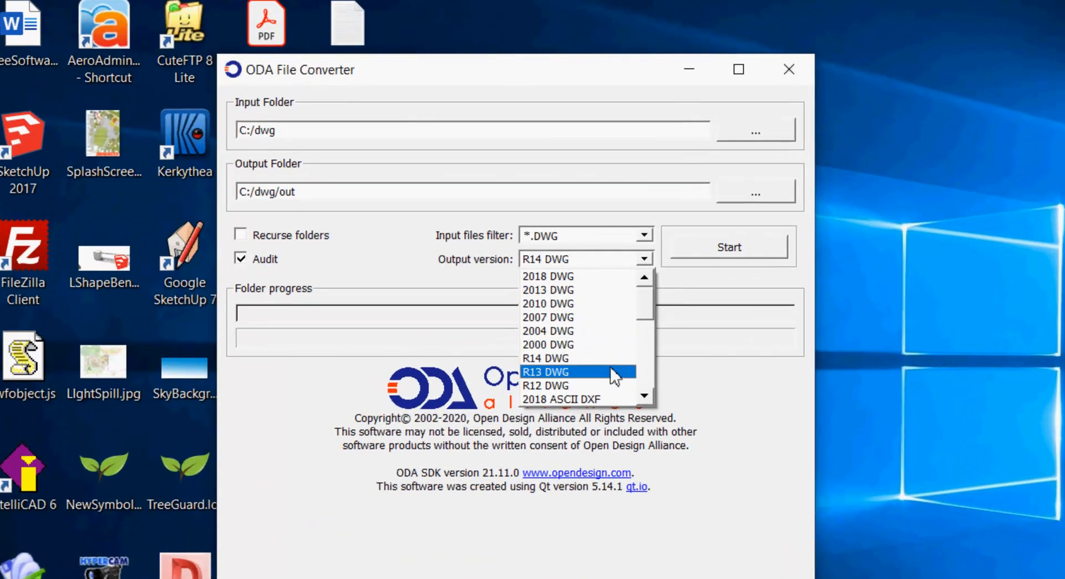
scroll(655, 401, "down", 3)
left_click(652, 398)
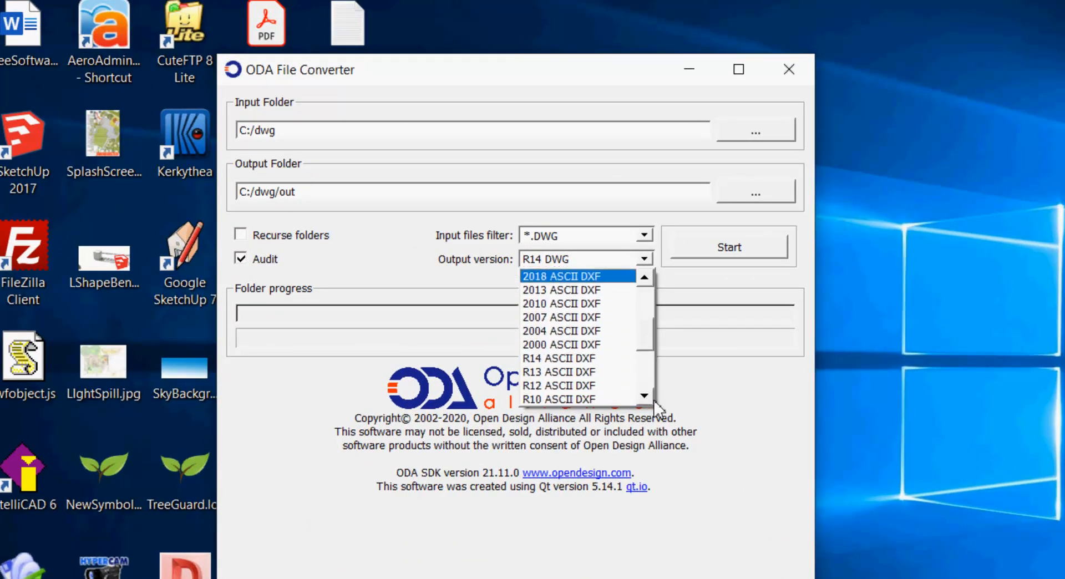
left_click(573, 318)
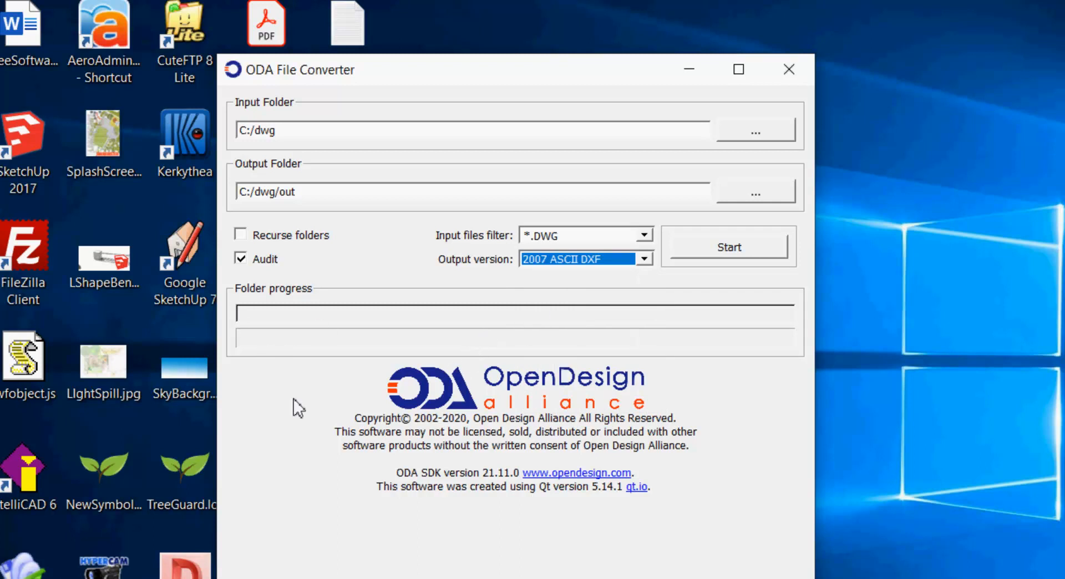
left_click(732, 248)
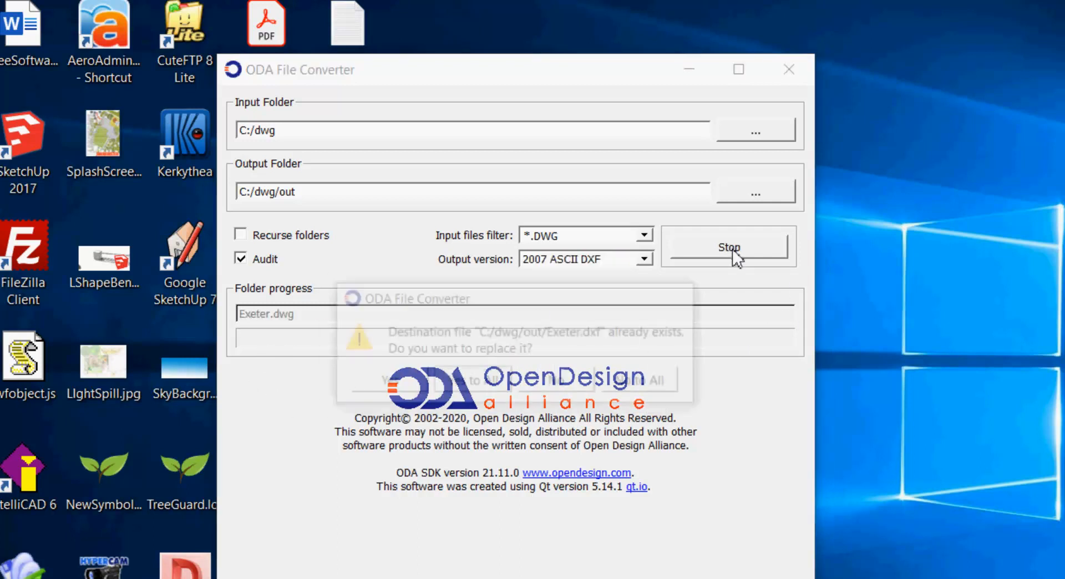
left_click(470, 382)
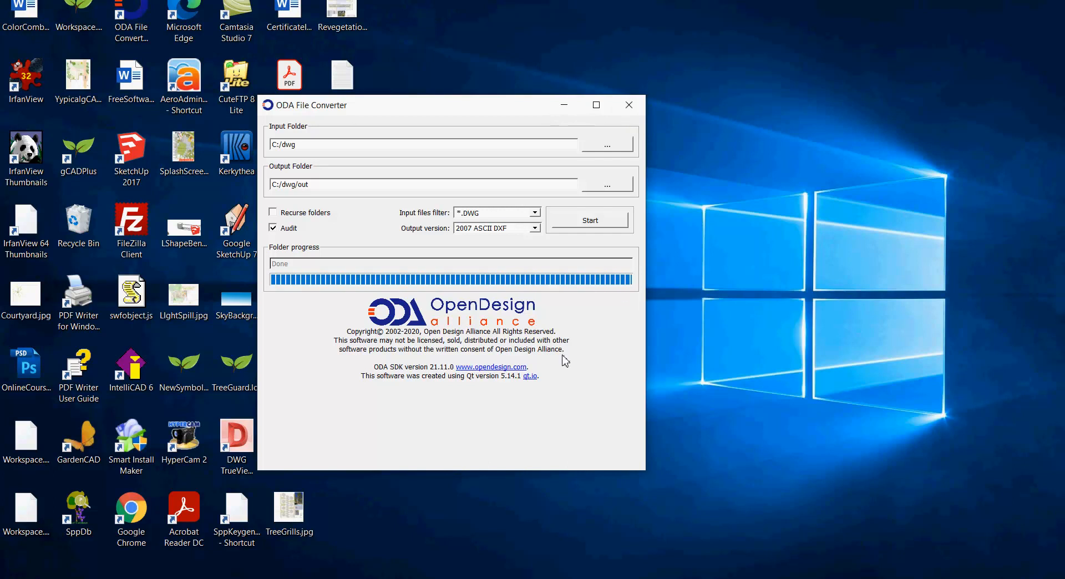
Step: Switch to gCADPlus and create a new drawing without a template
mouse_move(532, 576)
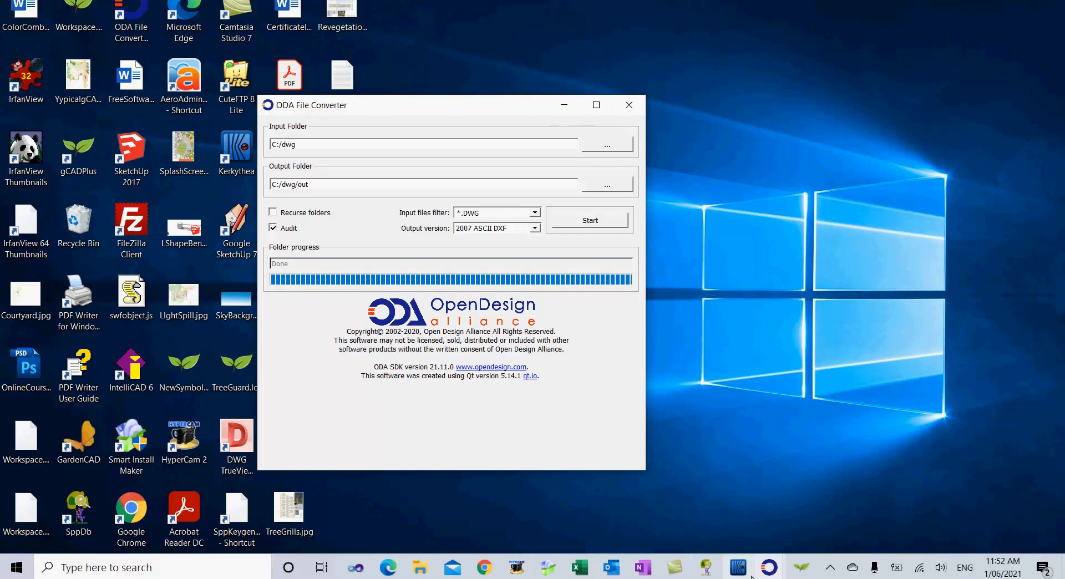
left_click(801, 567)
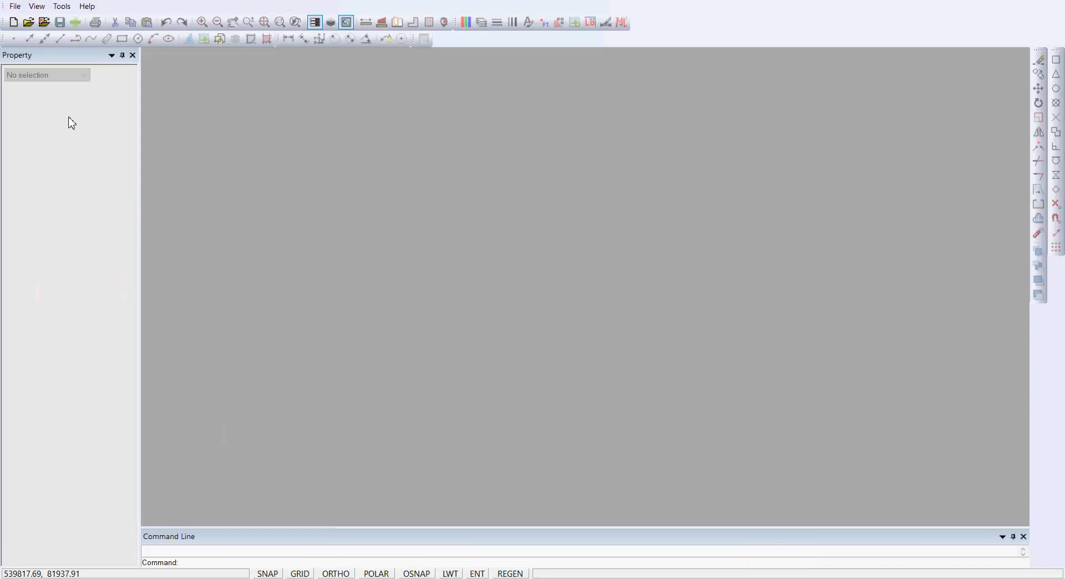
left_click(14, 22)
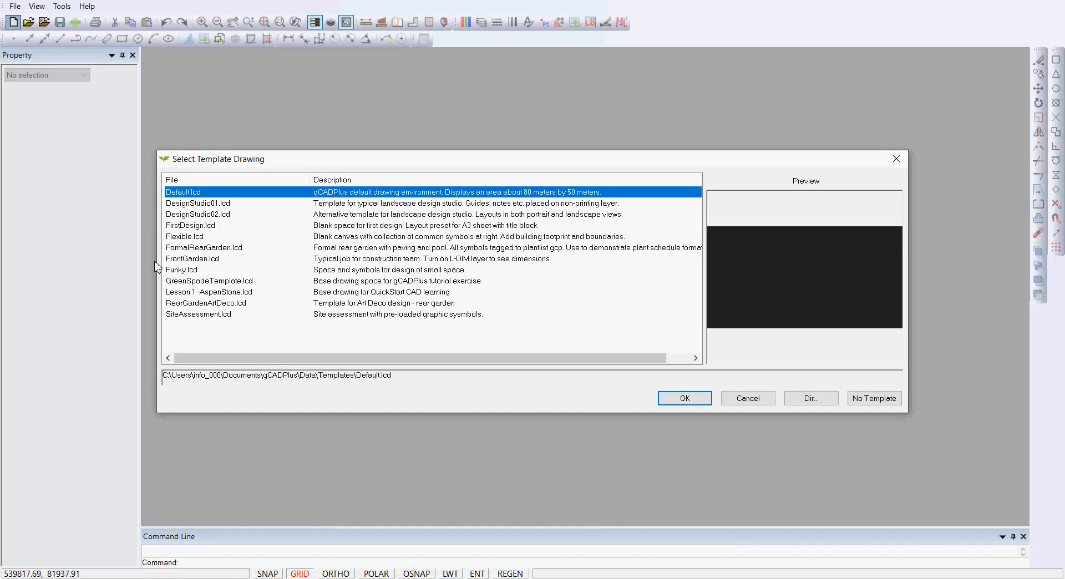
left_click(884, 402)
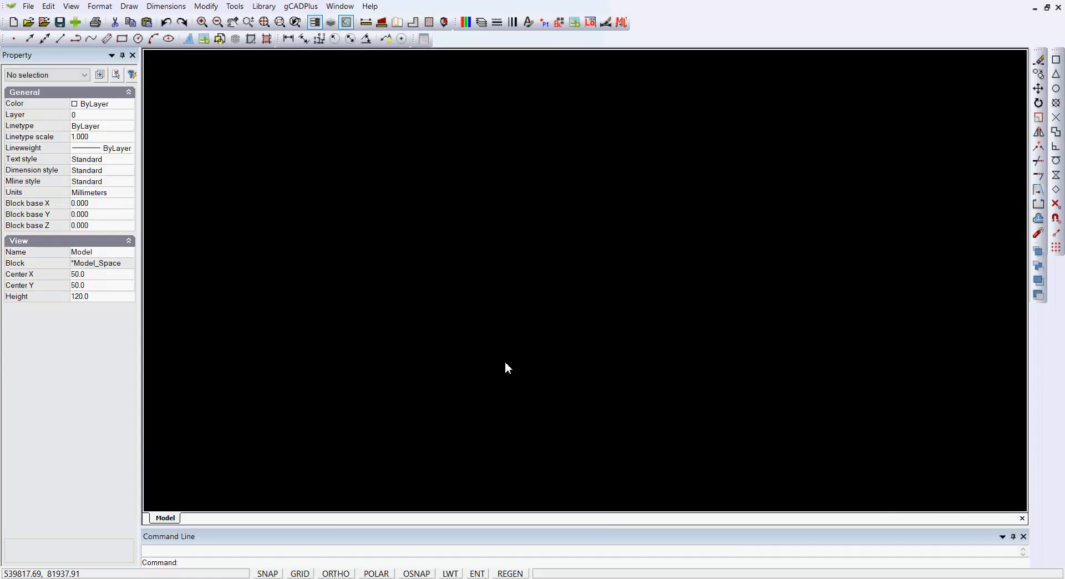
Step: Import Exeter.dxf from the out folder with gCADPlus DXF In
left_click(28, 6)
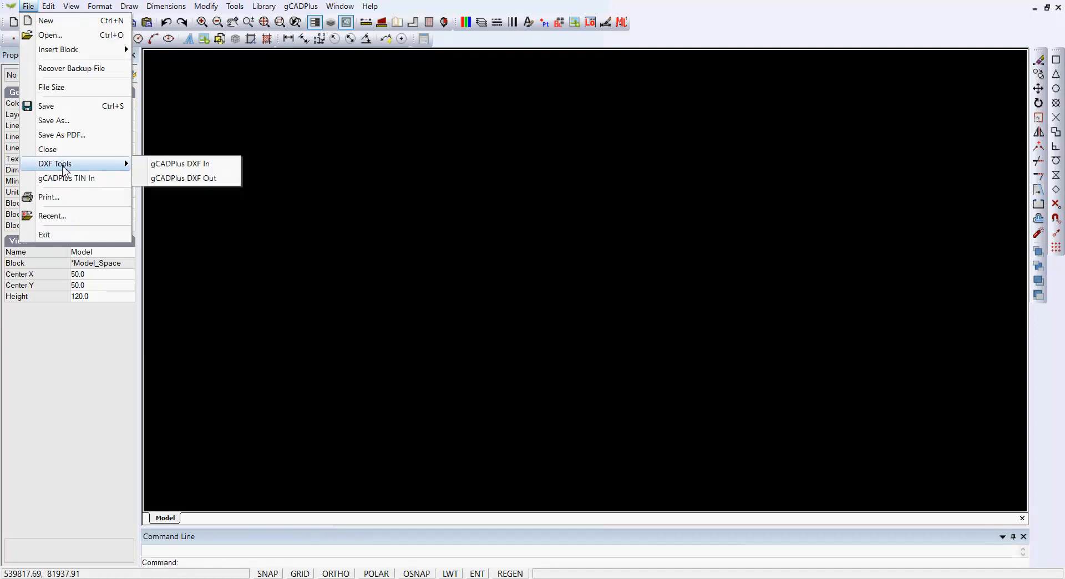
left_click(199, 165)
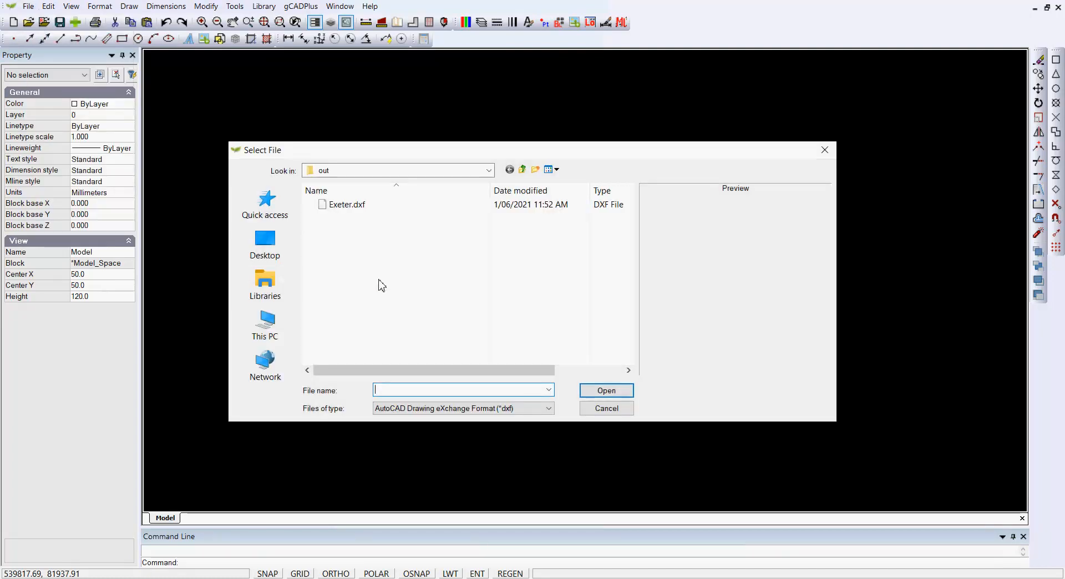
left_click(331, 205)
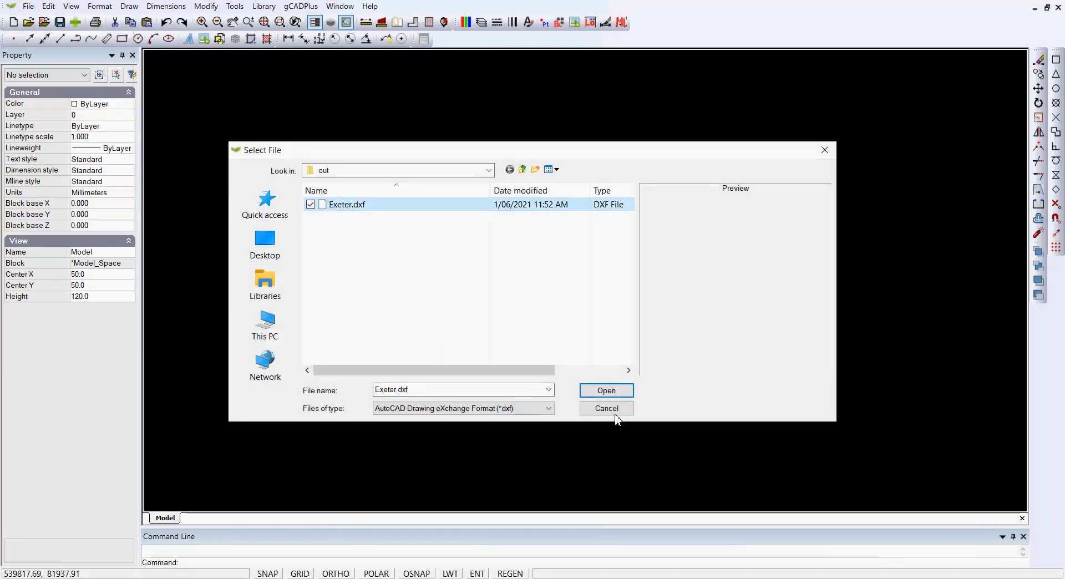
left_click(606, 391)
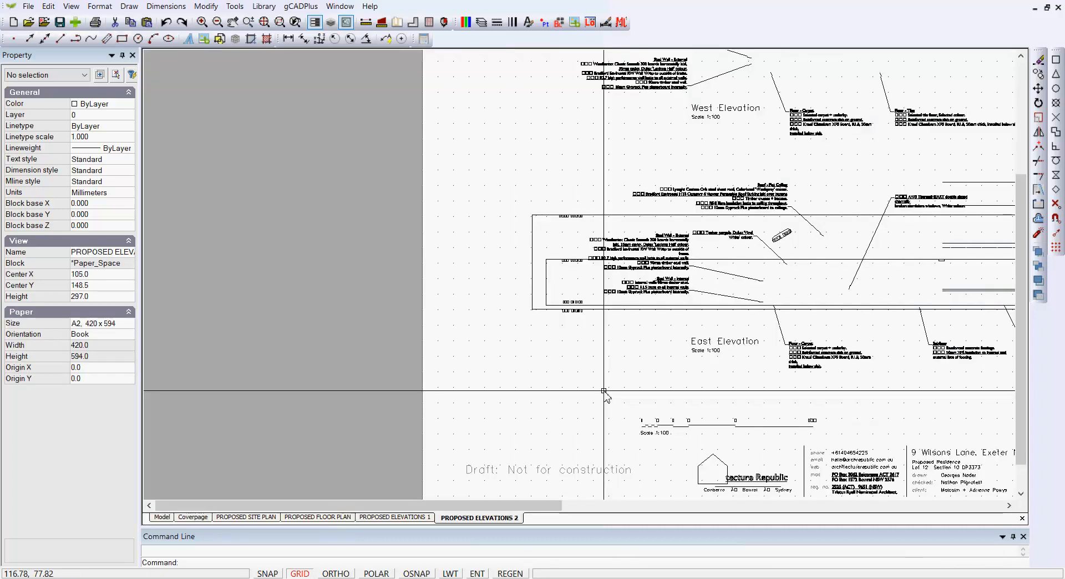
Step: Inspect the imported elevation and floor plan layouts and the full extents of model space
left_click(162, 517)
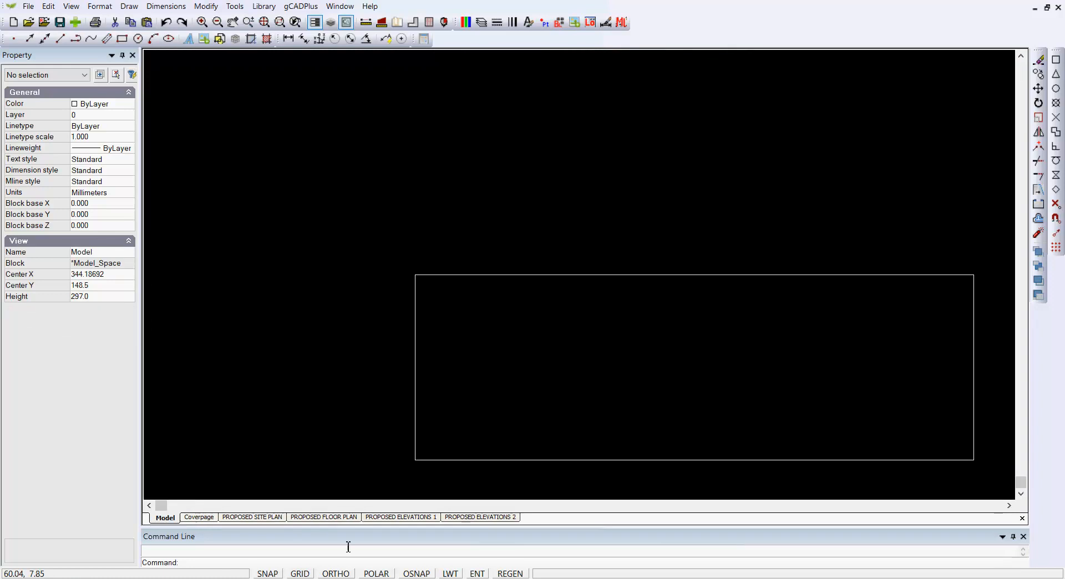
left_click(387, 516)
left_click(346, 517)
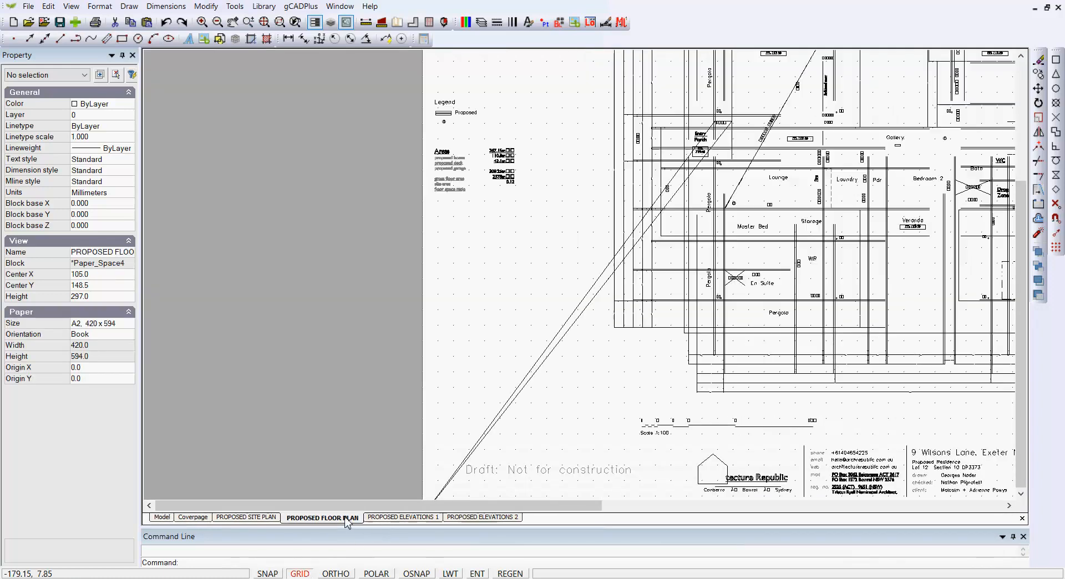
left_click(162, 517)
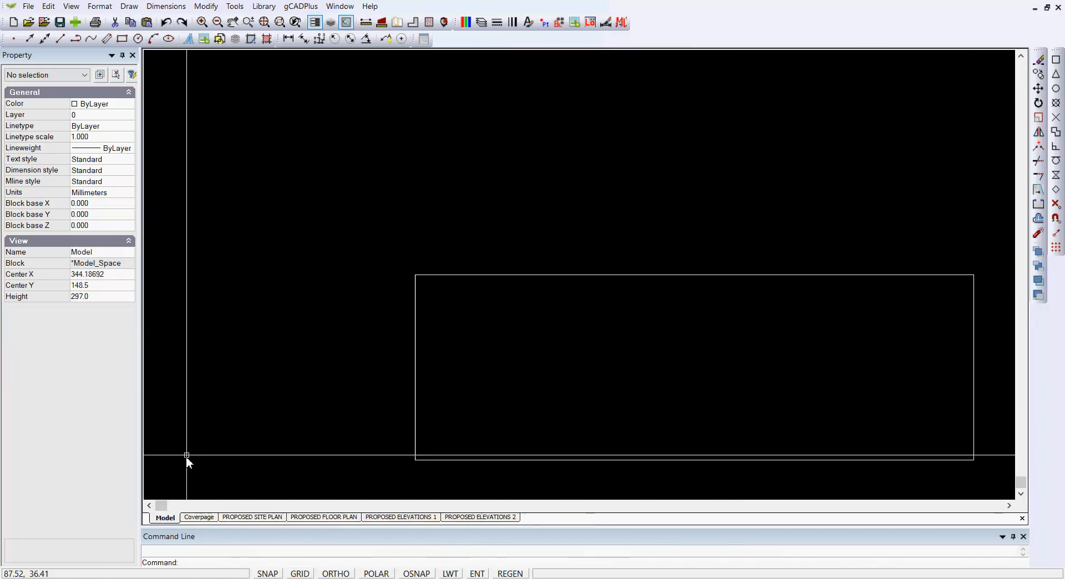
right_click(309, 228)
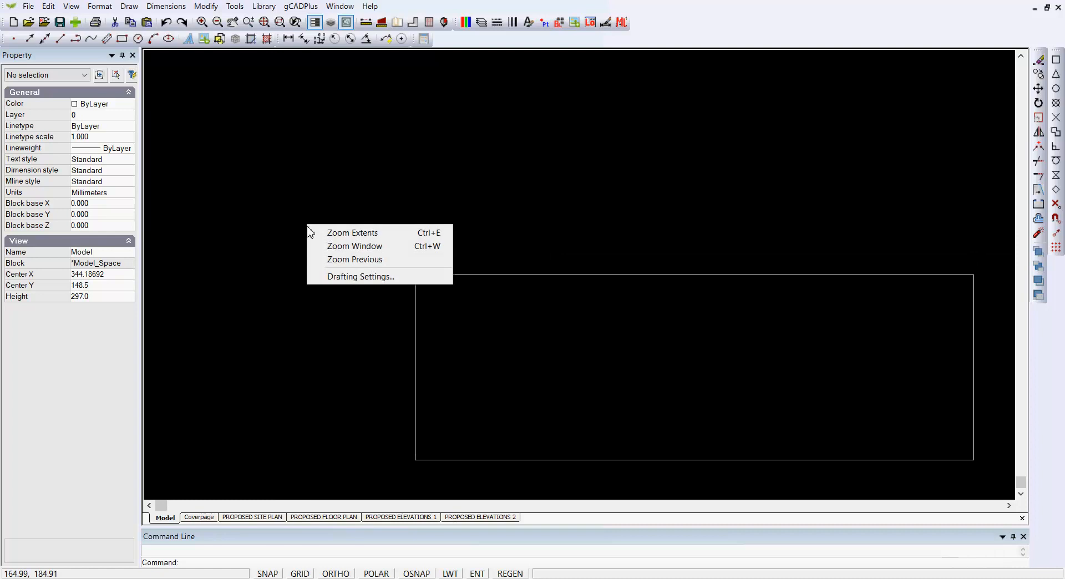
left_click(364, 234)
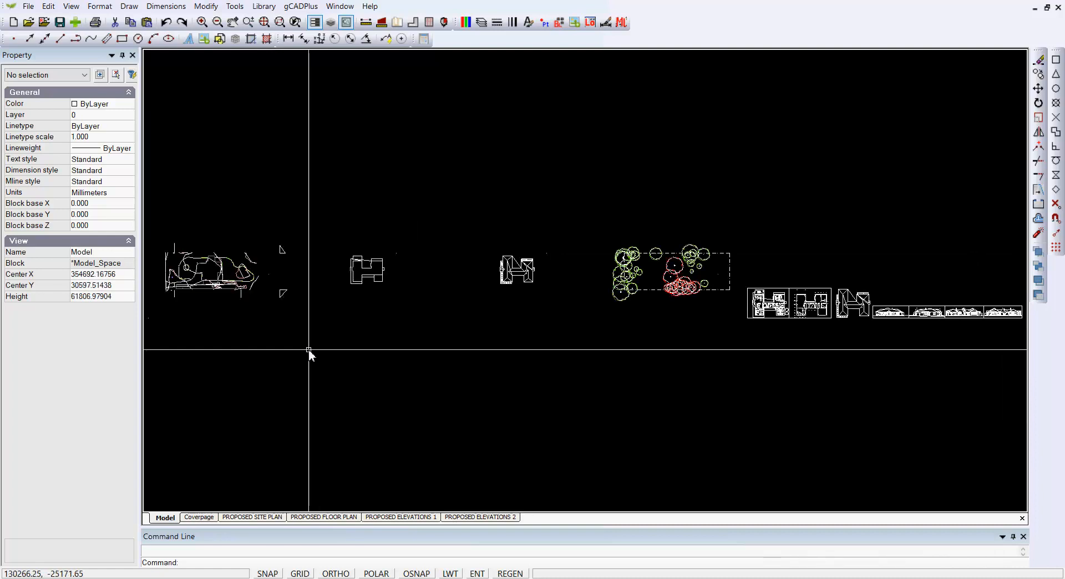
Step: Select all the site plan's trees and its dashed boundary in model space and copy them to the clipboard
scroll(731, 306, "up", 2)
scroll(731, 306, "up", 3)
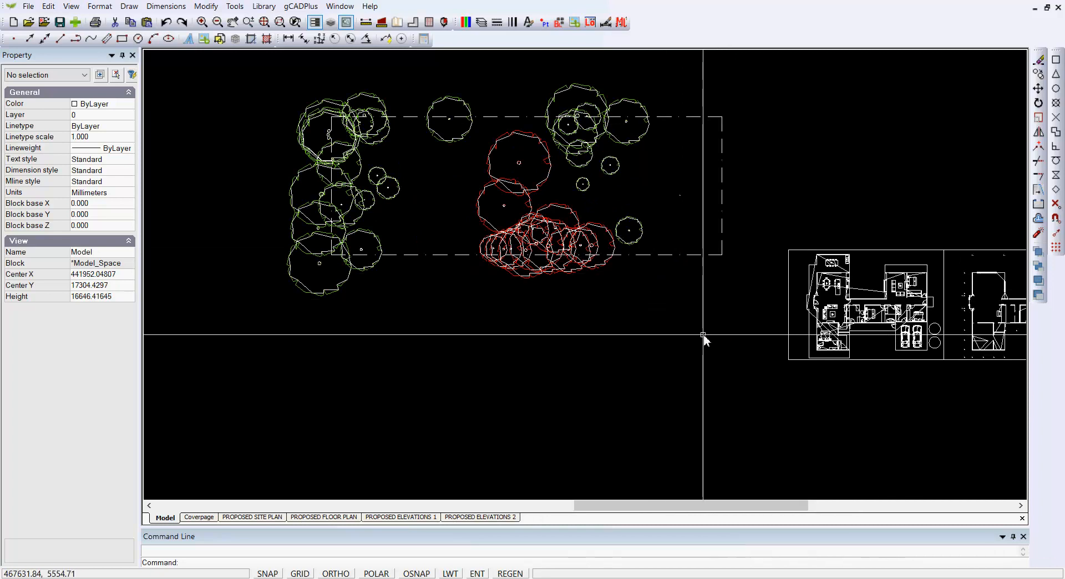
left_click(741, 279)
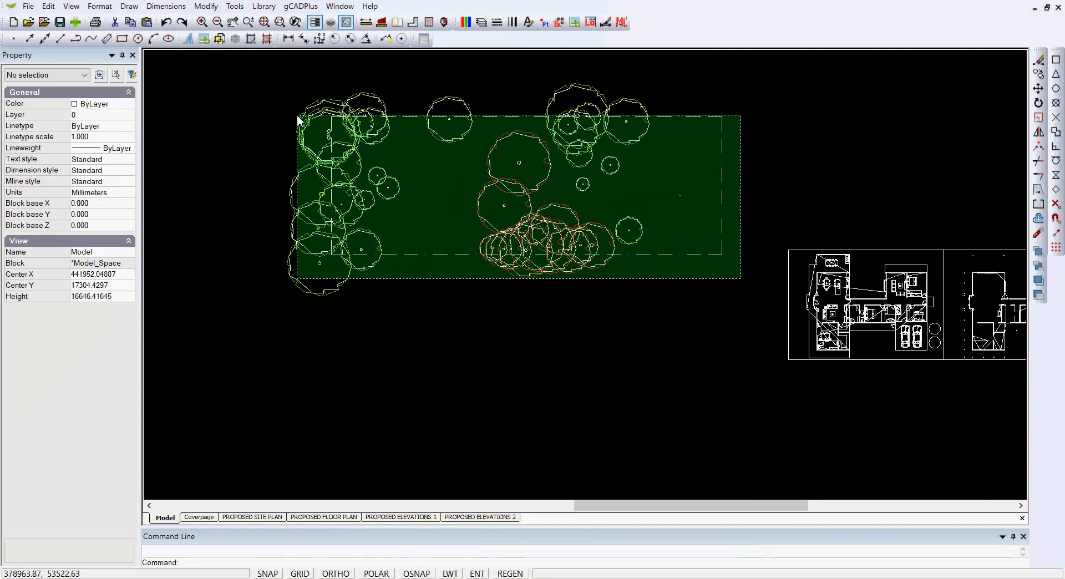
left_click(440, 330)
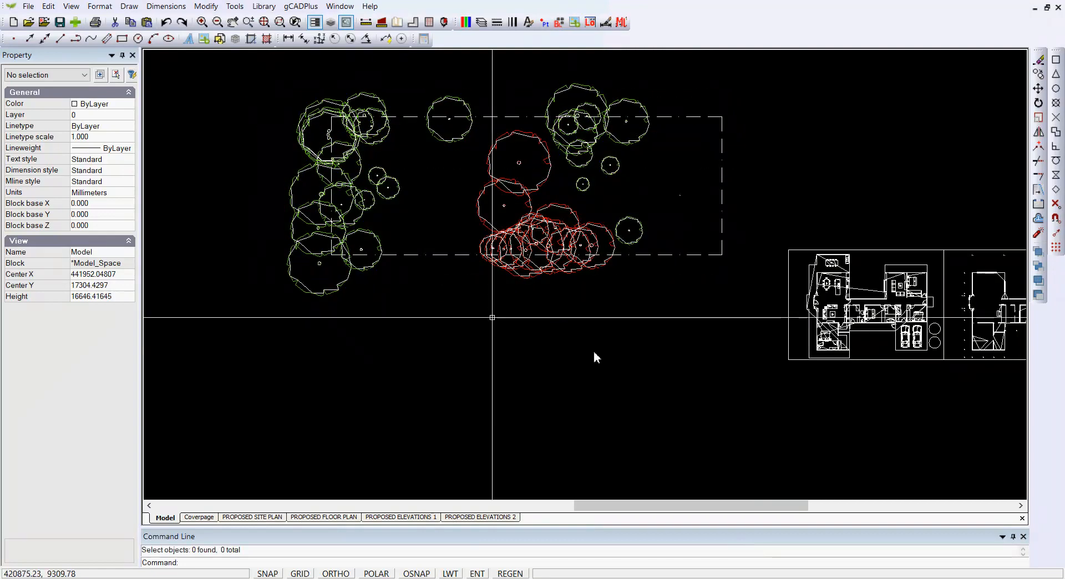
left_click(759, 330)
left_click(247, 67)
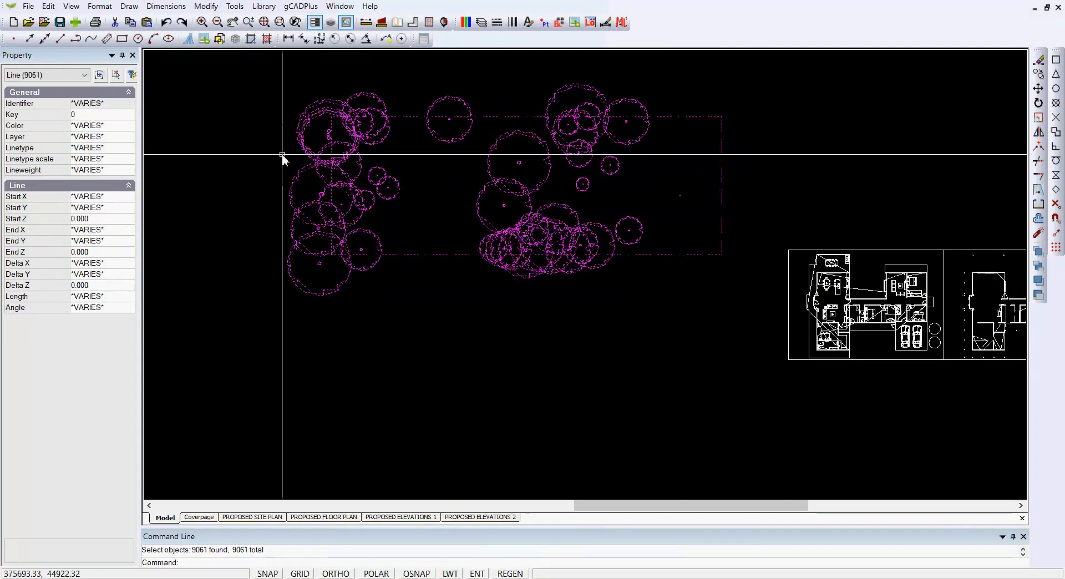
right_click(406, 214)
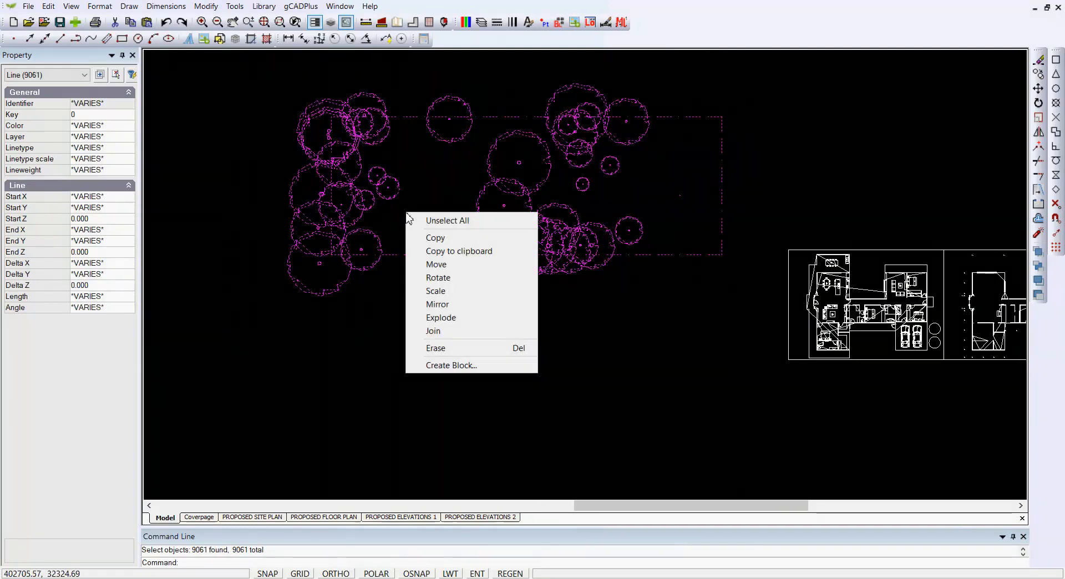
left_click(473, 252)
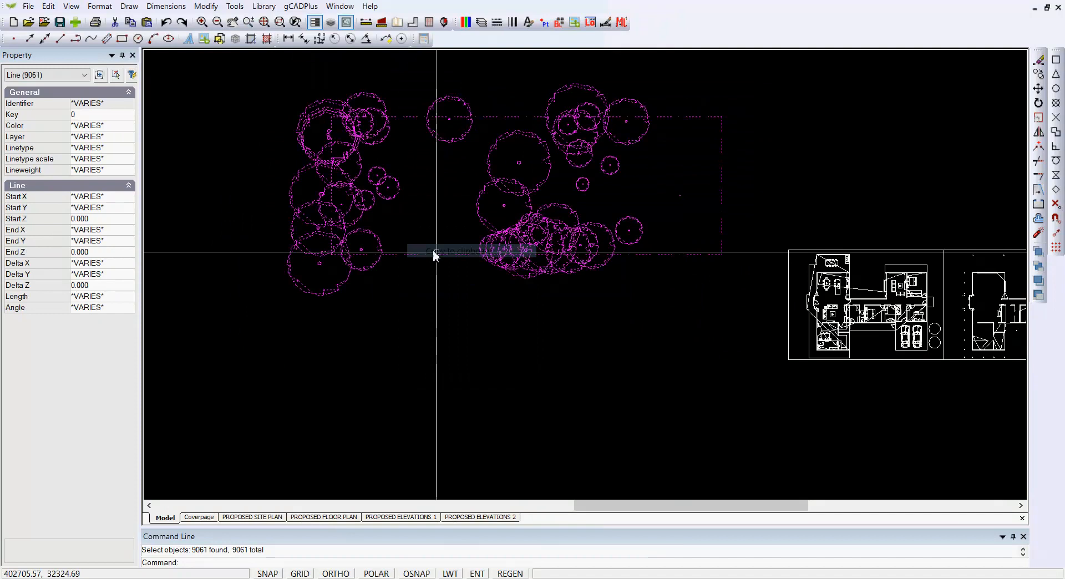
Step: Create a new blank drawing and paste the copied trees and boundary at insertion point 0,0
left_click(15, 24)
left_click(889, 405)
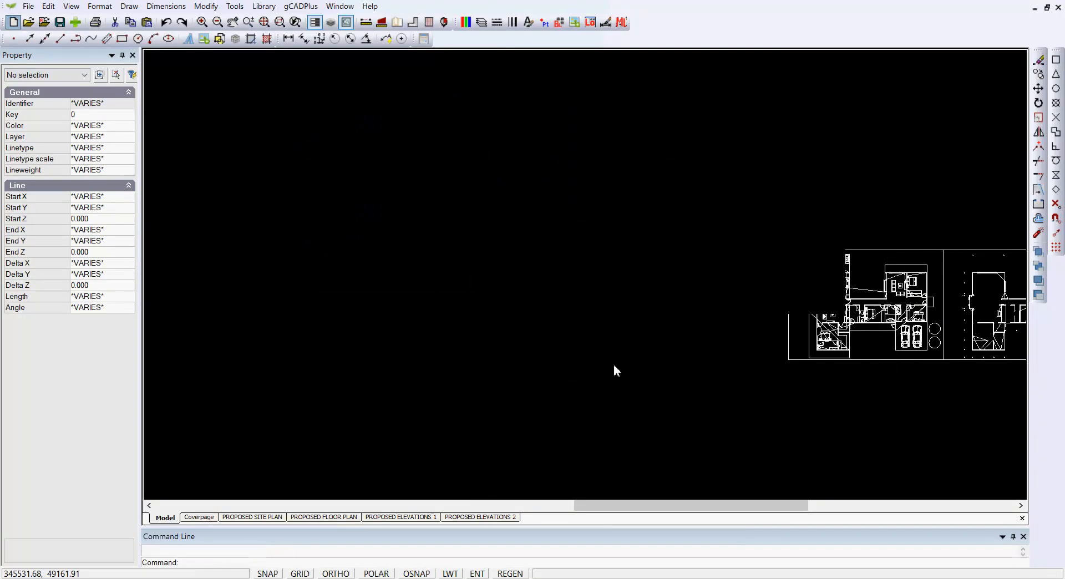
right_click(498, 264)
left_click(538, 272)
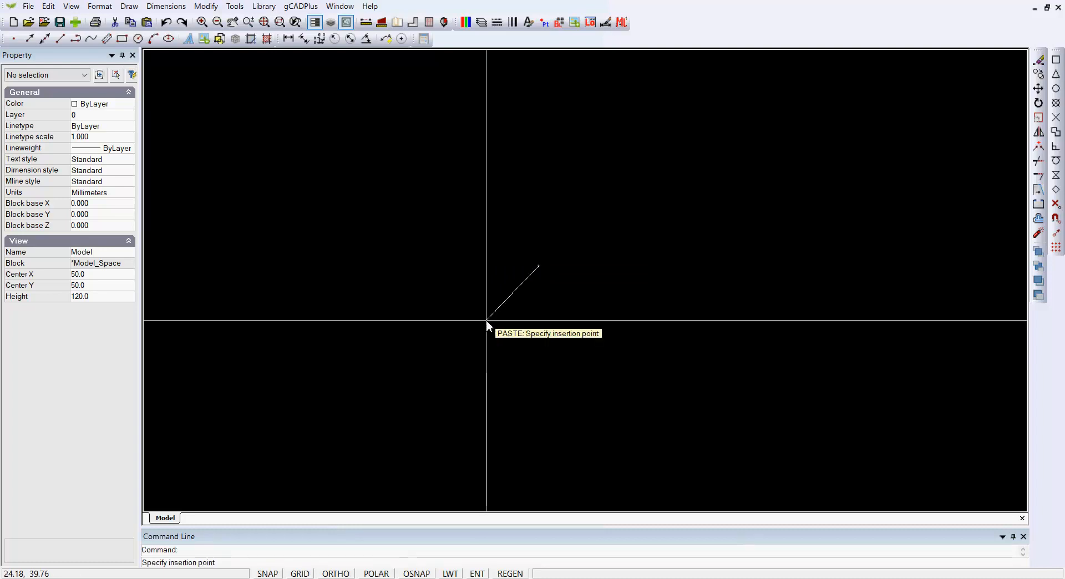
type("0,0")
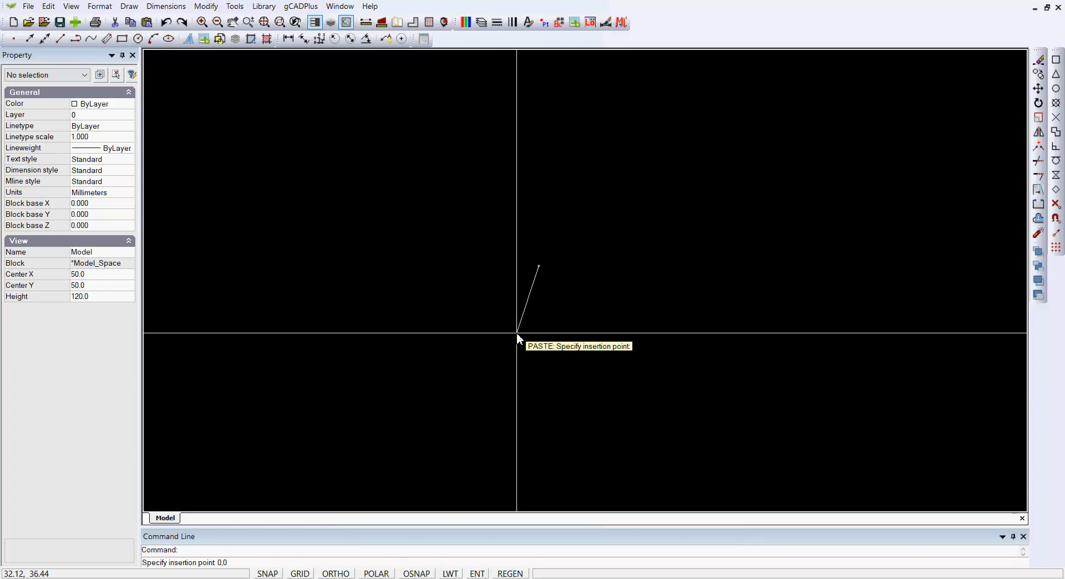
key("Return")
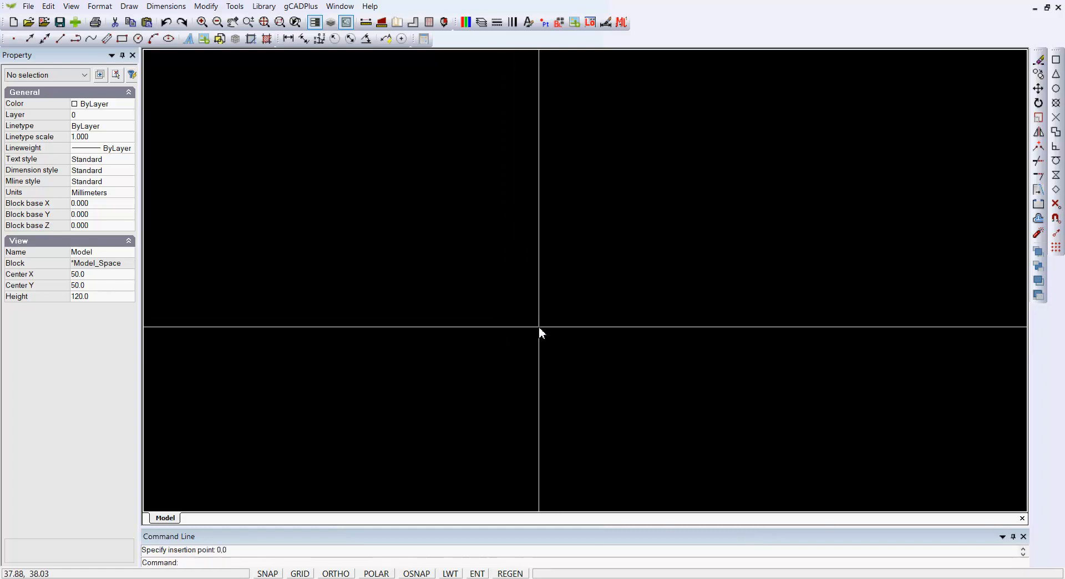
right_click(529, 320)
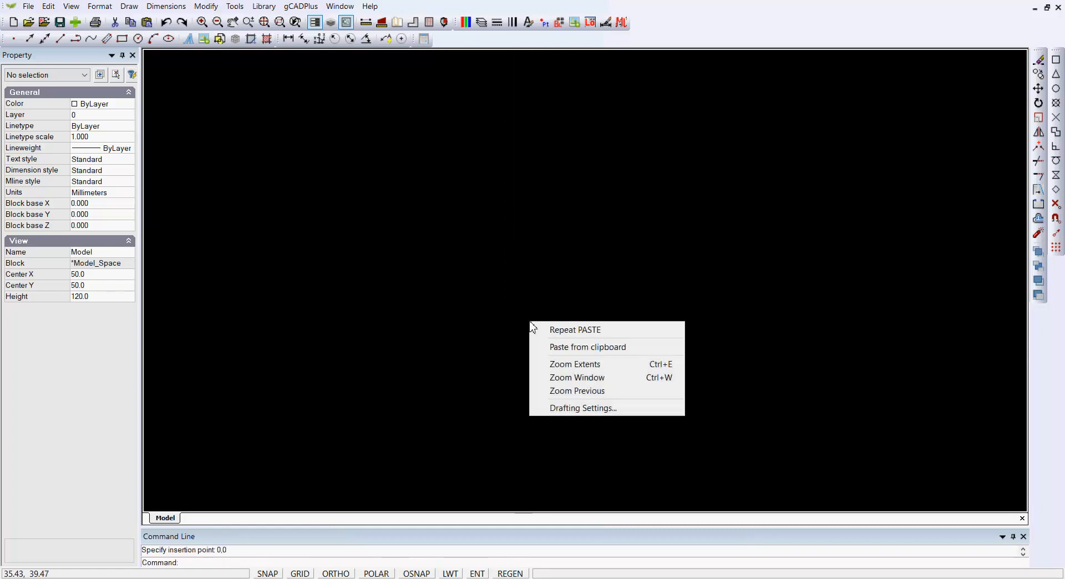
left_click(580, 364)
scroll(551, 326, "down", 1)
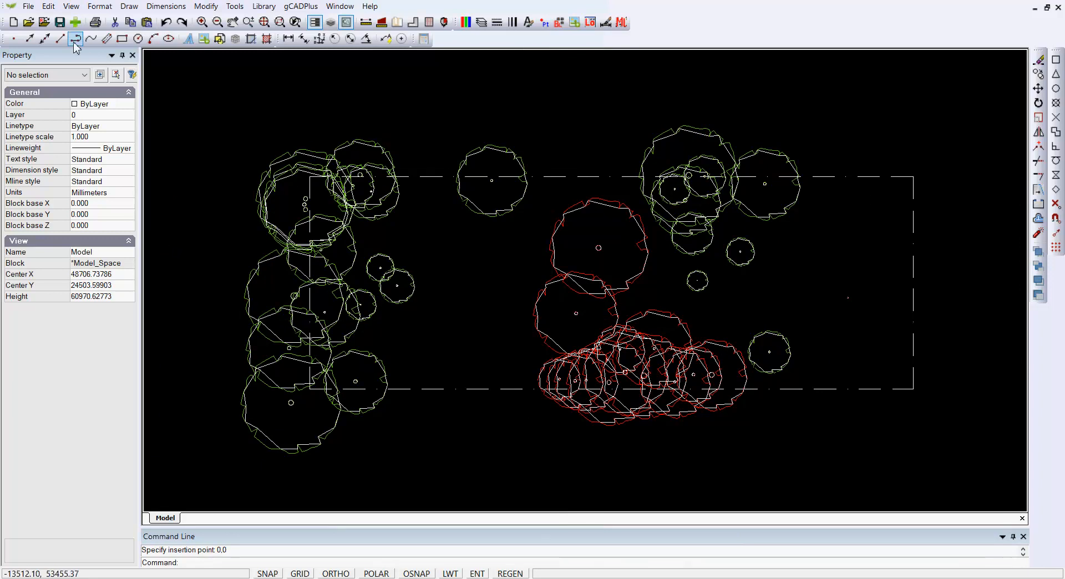
Step: Check the new drawing's file size and review its layer list without changing anything
left_click(26, 8)
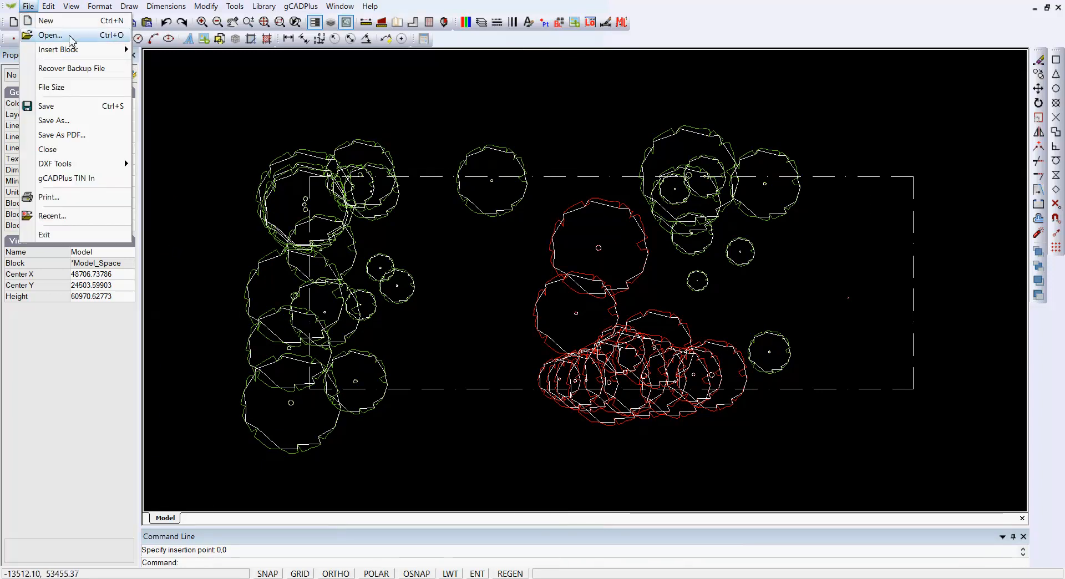
left_click(65, 88)
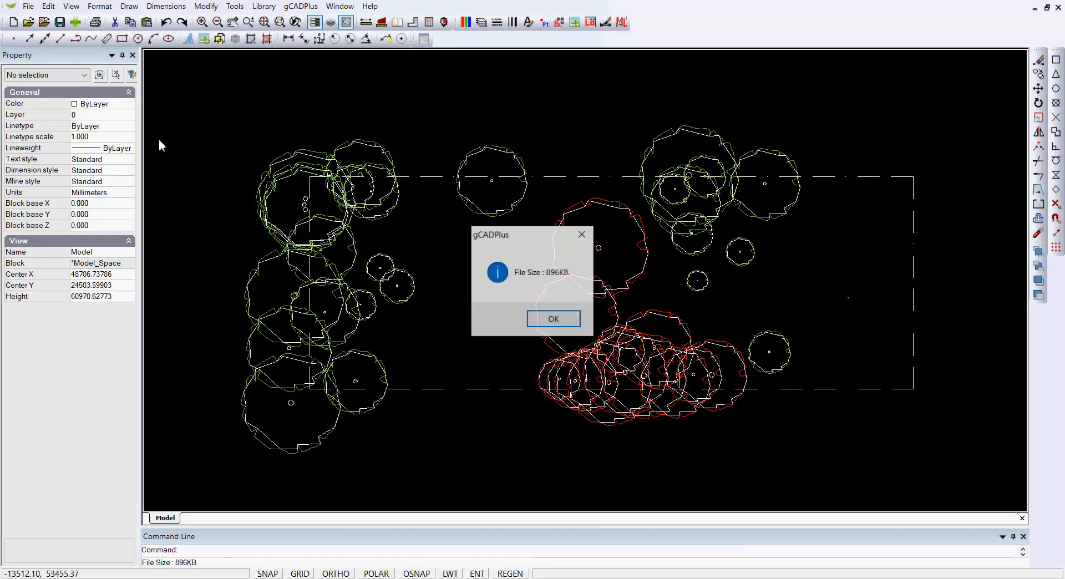
left_click(586, 242)
scroll(475, 218, "up", 4)
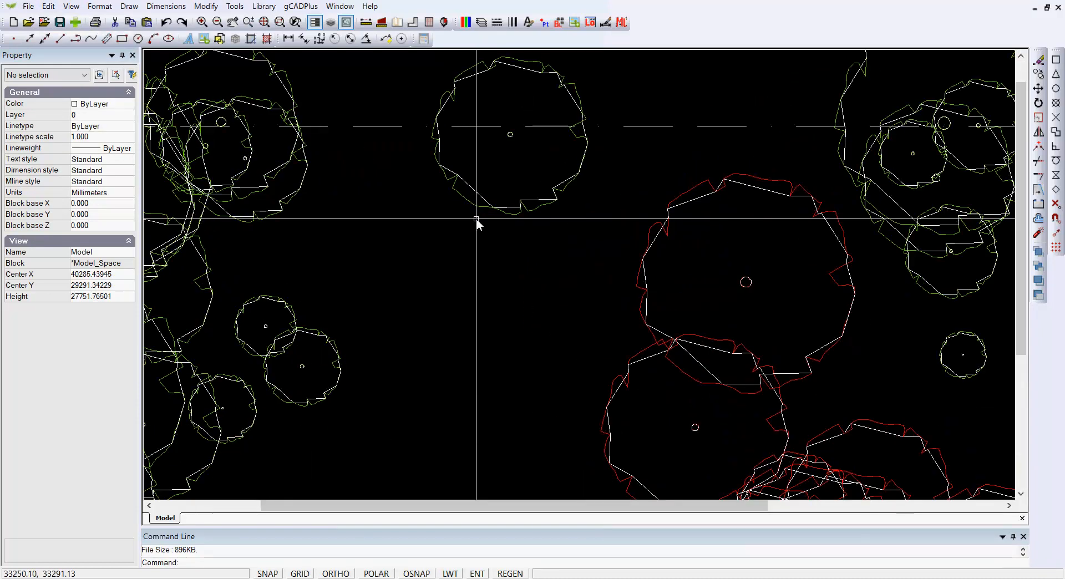
left_click(481, 22)
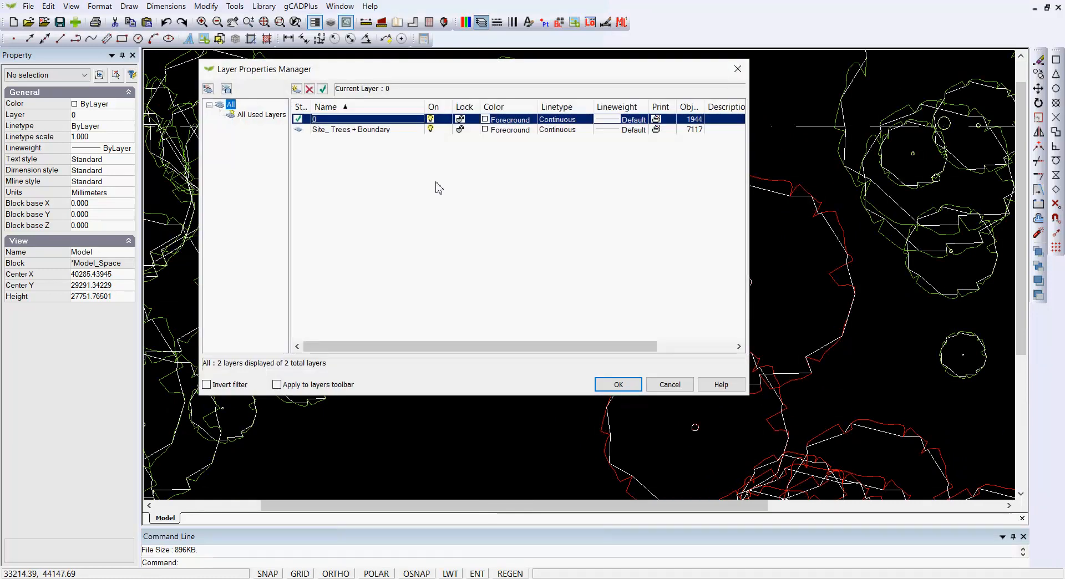
left_click(670, 384)
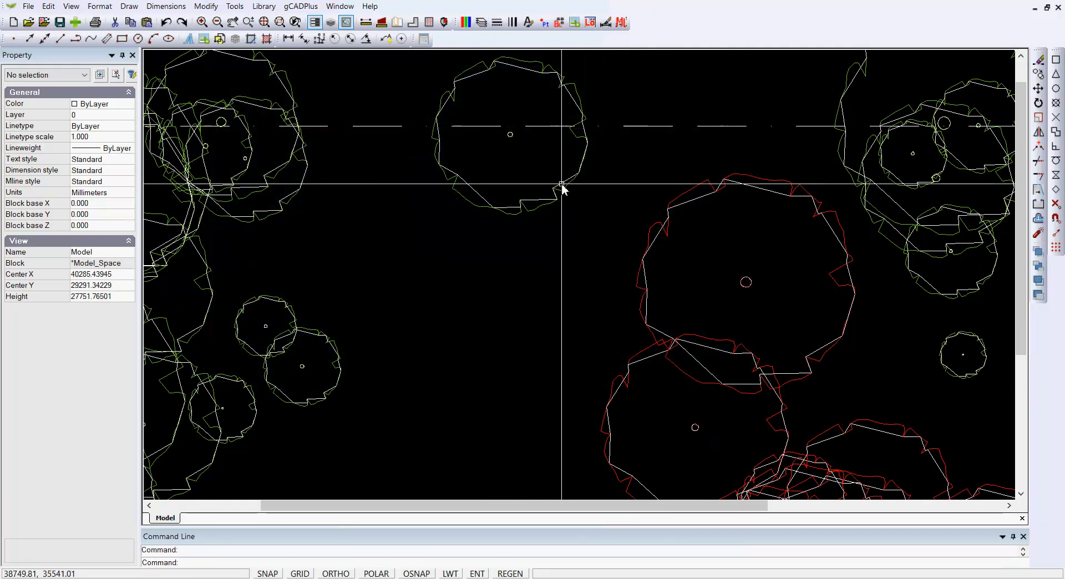
Step: Examine the individual line segments that form the outline of the isolated green tree on the dashed boundary's upper edge
left_click(561, 185)
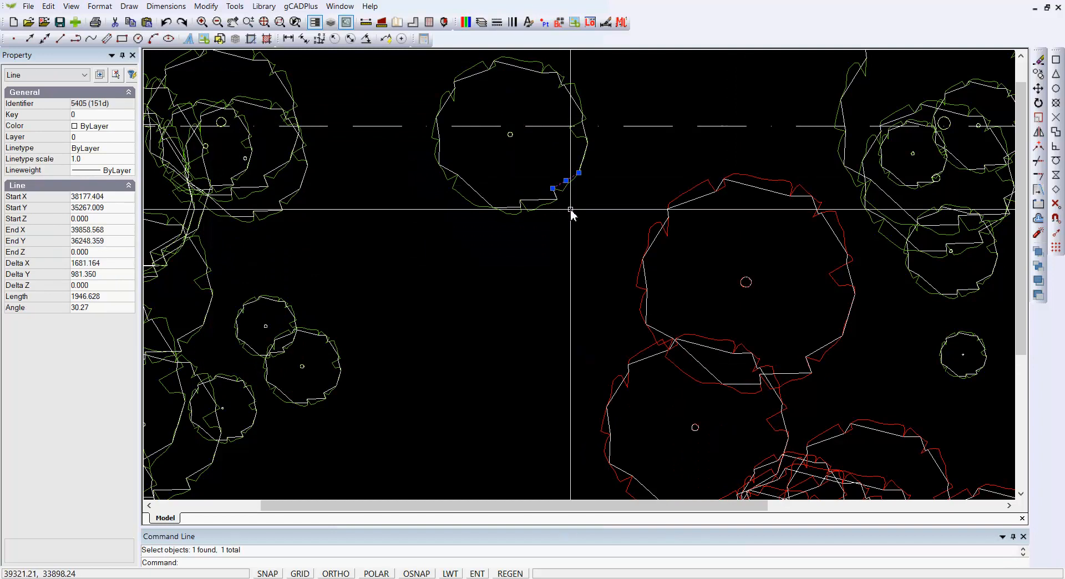
key("Escape")
scroll(571, 210, "up", 2)
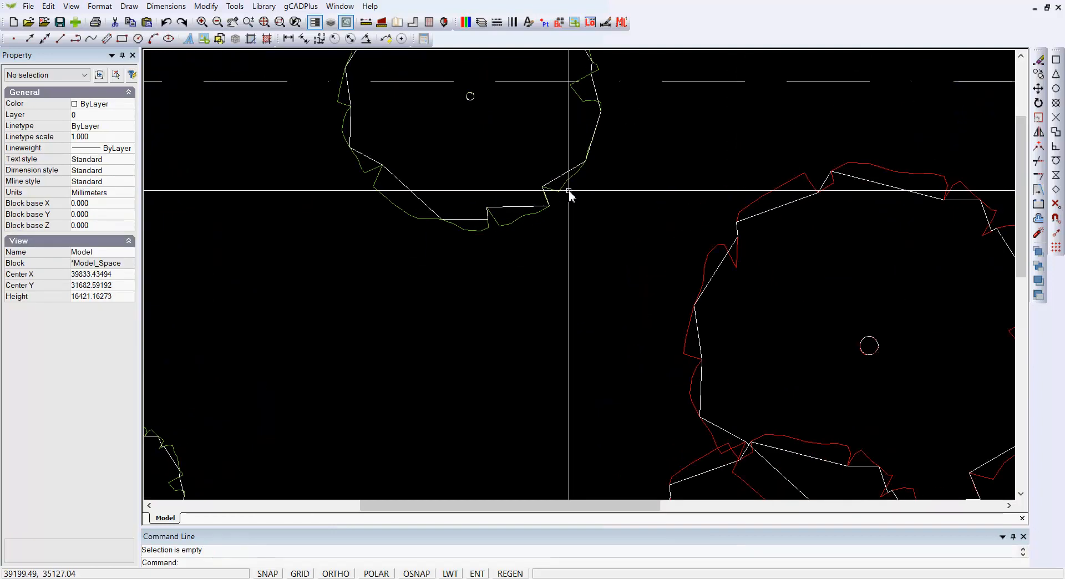
scroll(595, 222, "down", 3)
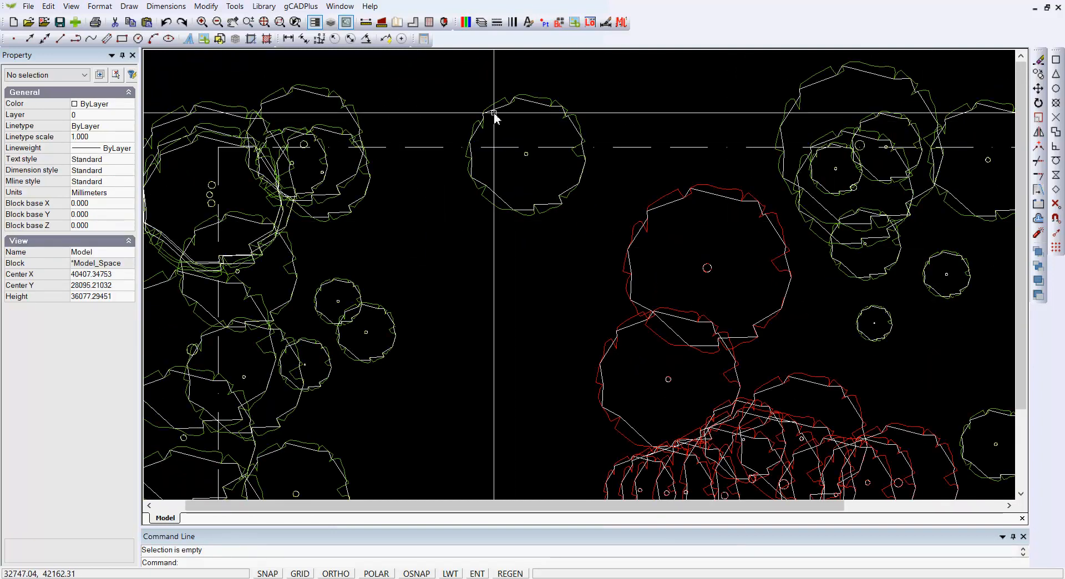
scroll(487, 111, "up", 3)
left_click(509, 306)
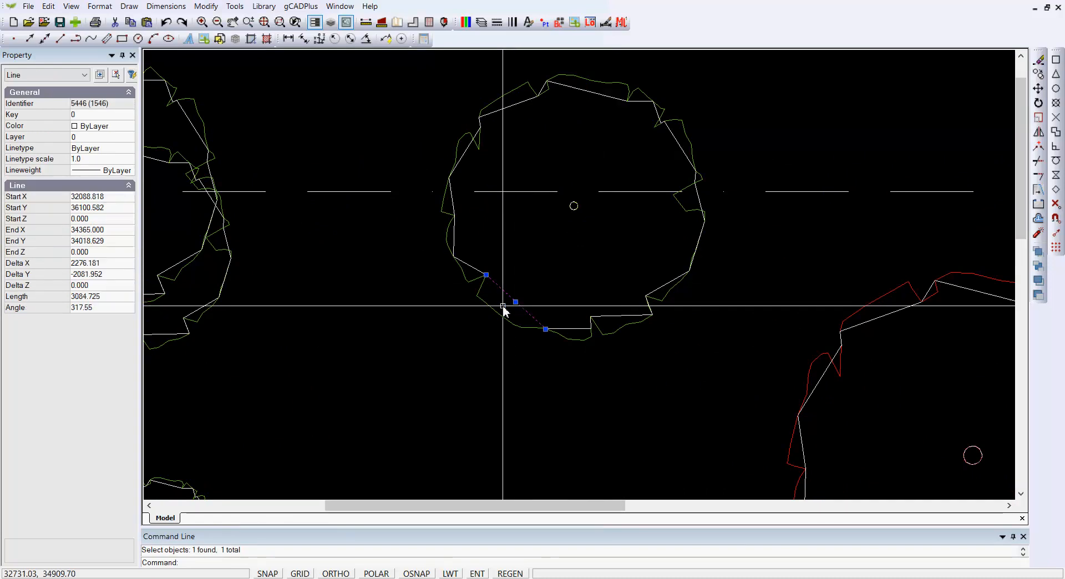
left_click(497, 314)
scroll(497, 315, "down", 4)
key("Escape")
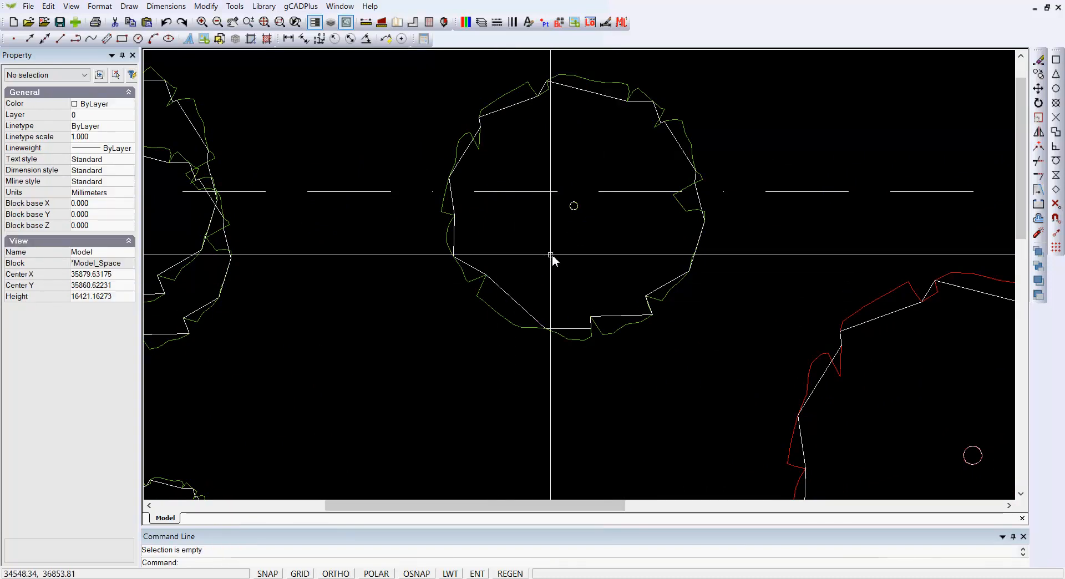
scroll(546, 256, "down", 1)
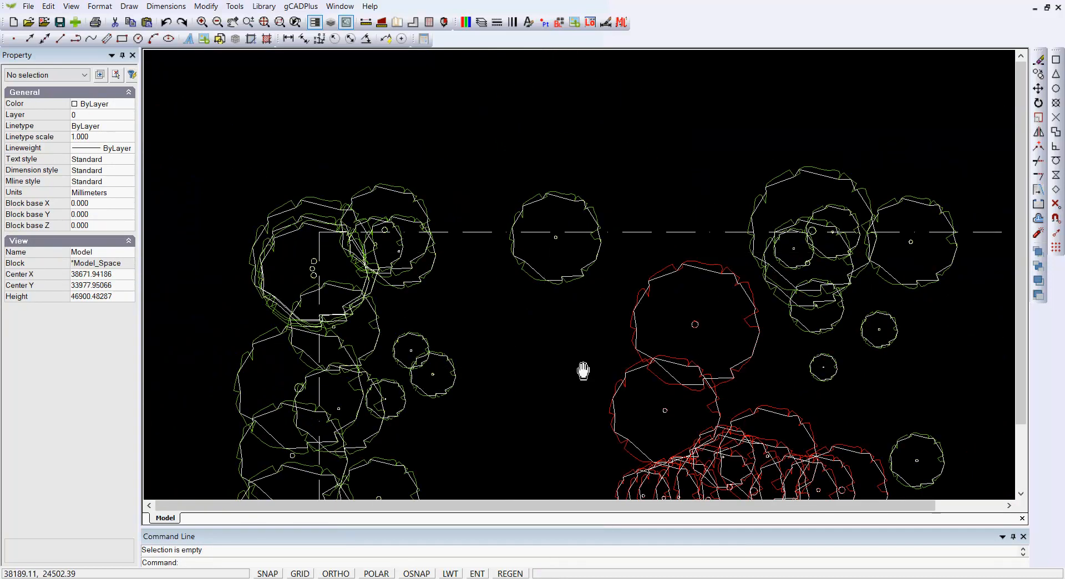
middle_click_drag(582, 371, 489, 242)
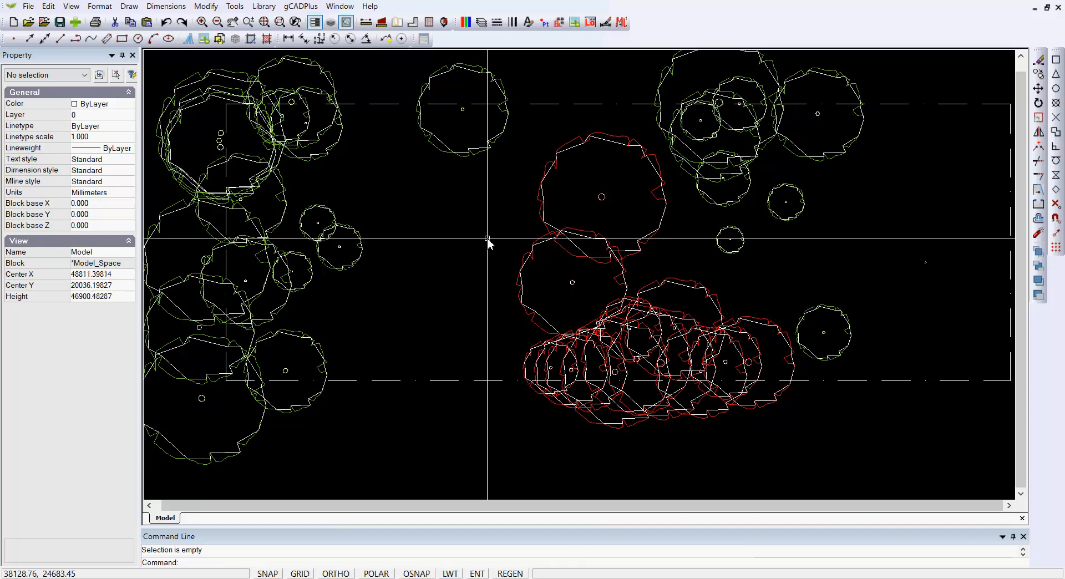
scroll(514, 244, "down", 1)
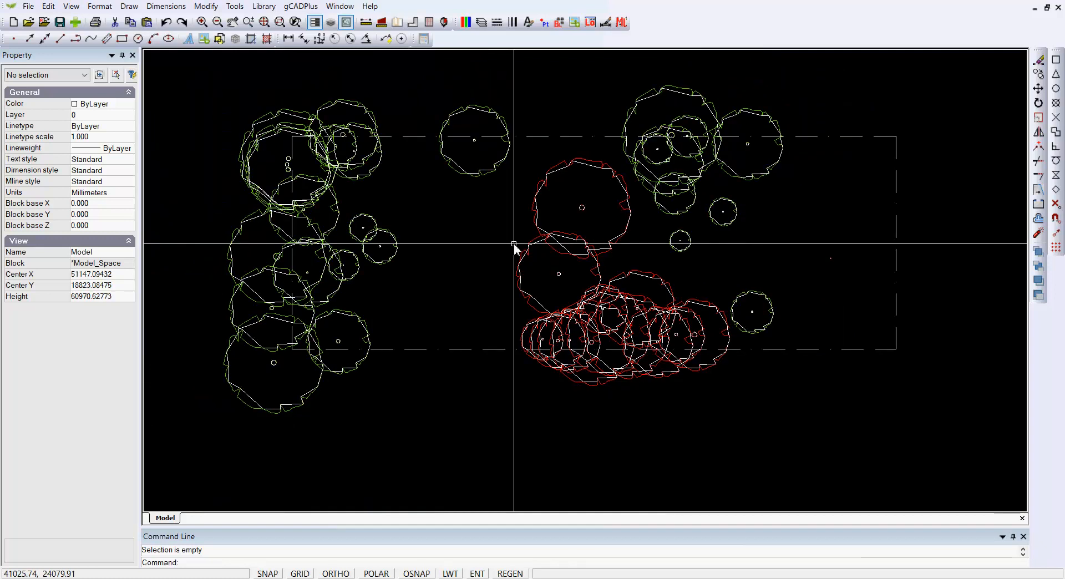
Step: Measure the dashed boundary's left side from its upper corner to its lower corner, snapping to endpoints
left_click(366, 22)
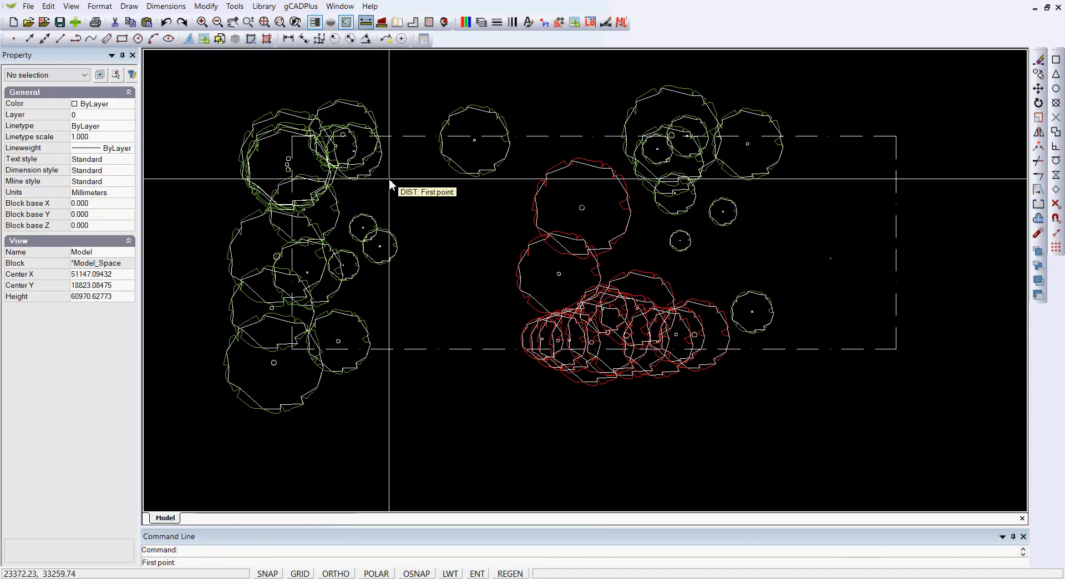
left_click(1052, 62)
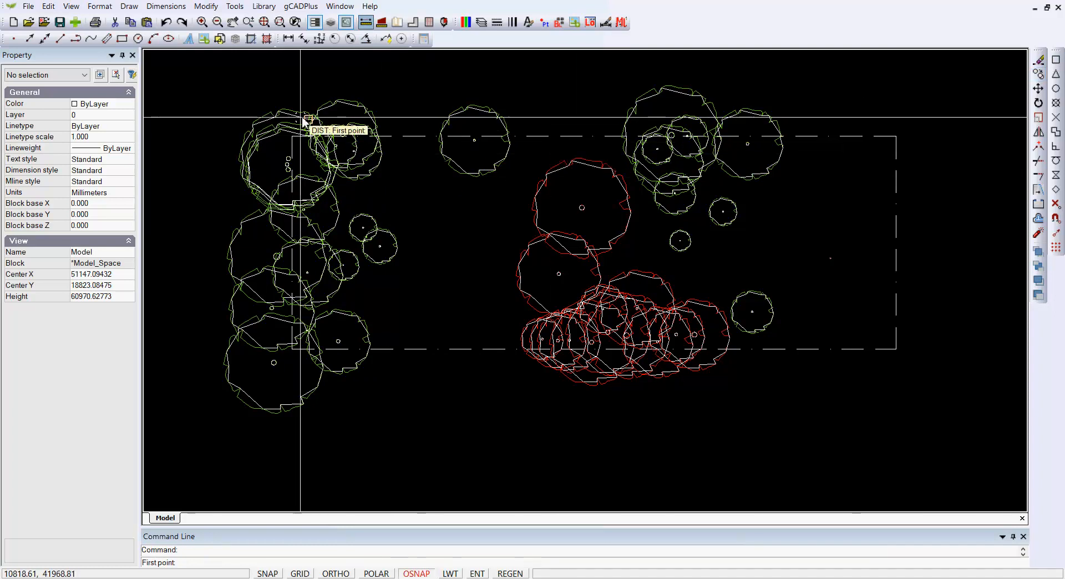
left_click(291, 141)
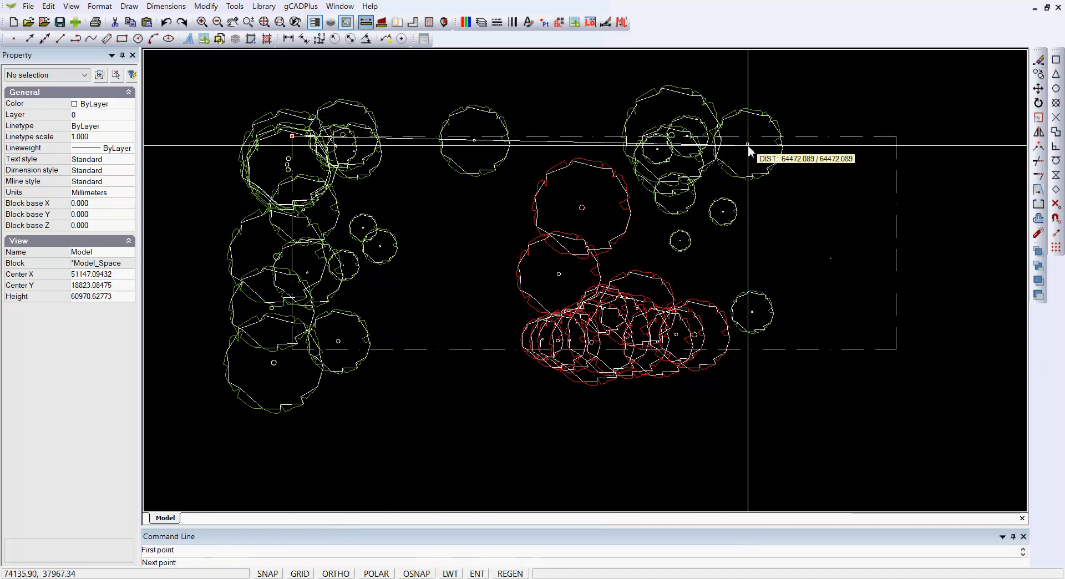
left_click(1056, 61)
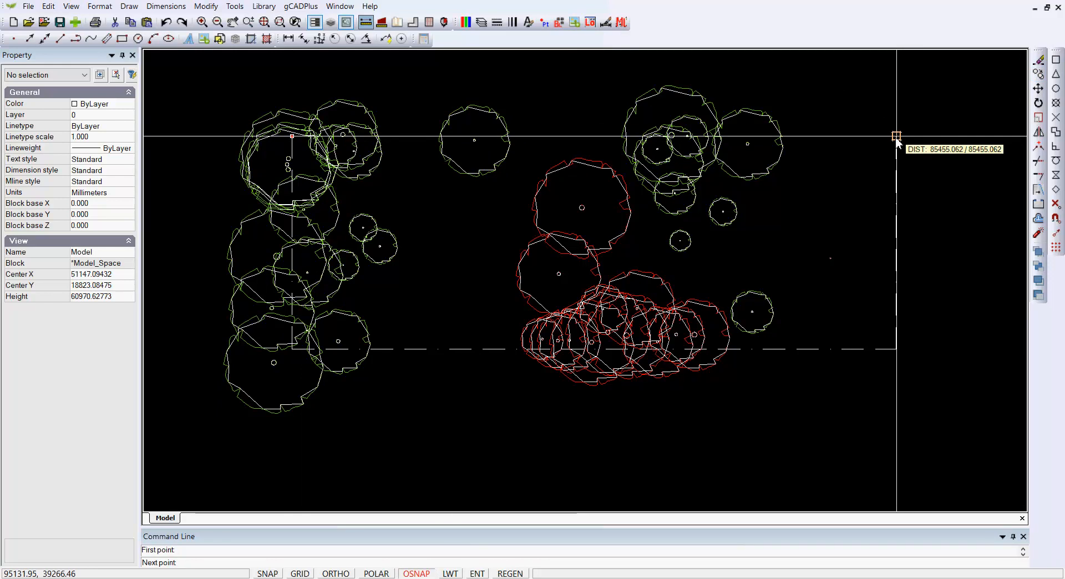
left_click(292, 350)
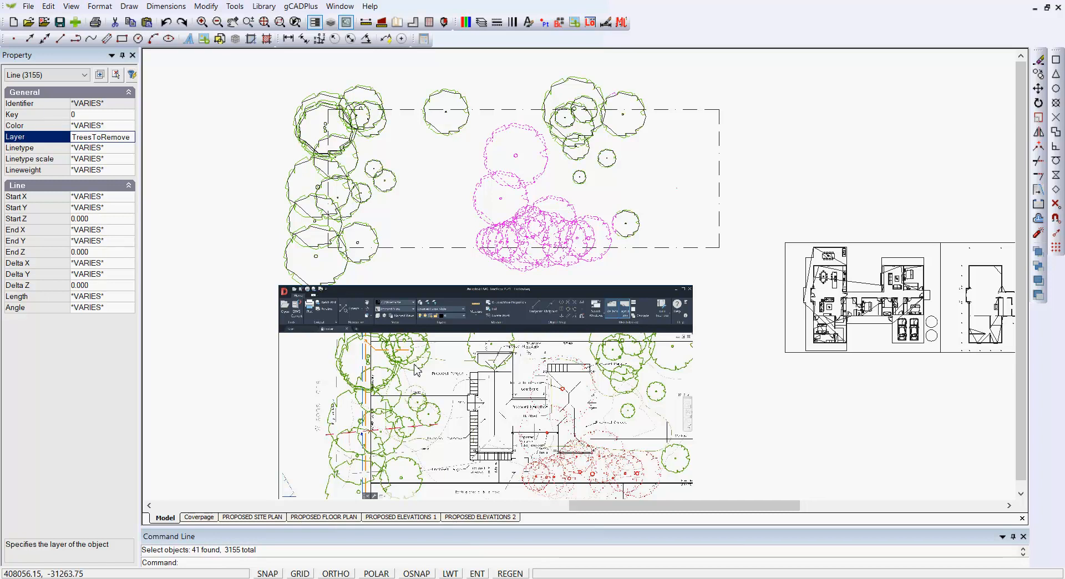
Step: Compare the trees marked for removal on the reference site plan image with the selected TreesToRemove linework, and clear the selection
scroll(572, 488, "up", 5)
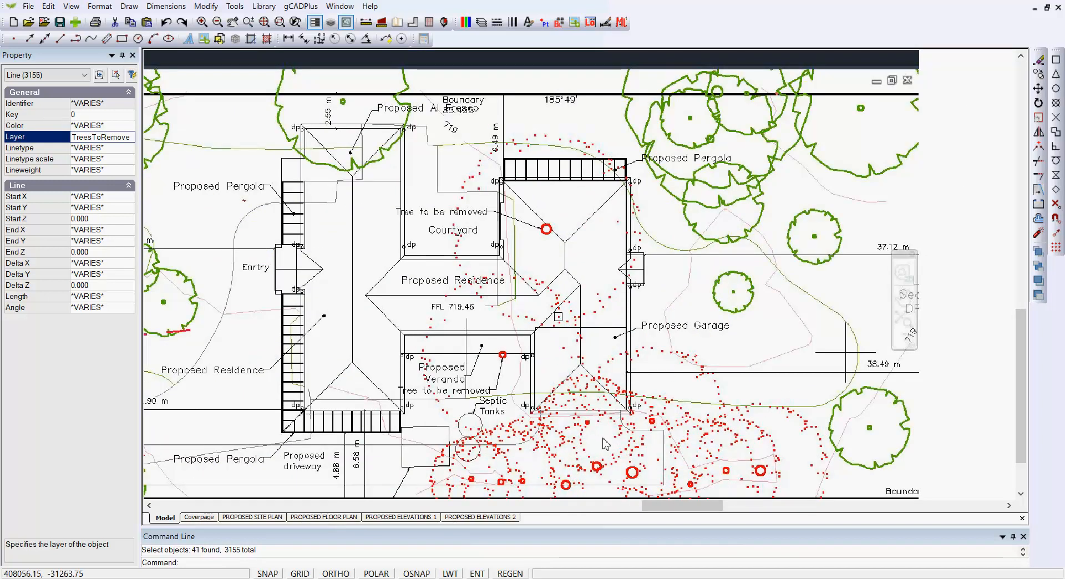
middle_click_drag(605, 439, 582, 368)
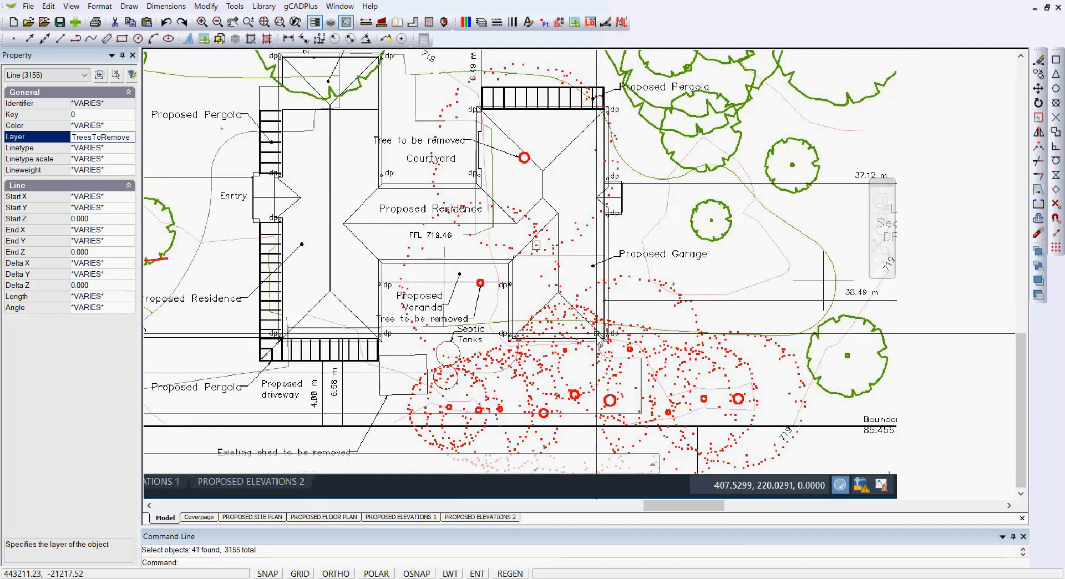
scroll(594, 337, "down", 4)
scroll(594, 337, "down", 2)
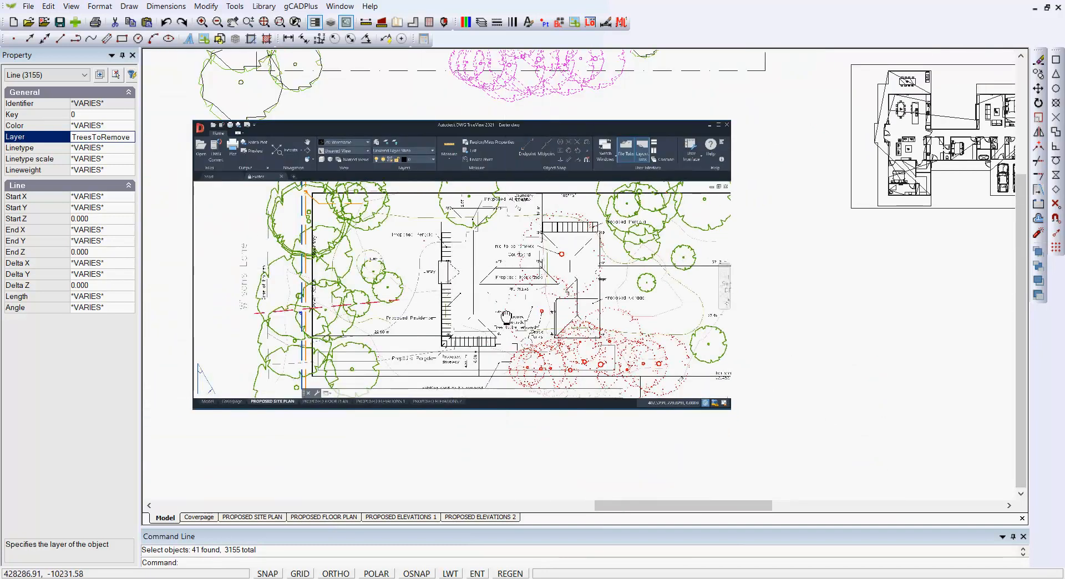
middle_click_drag(504, 380, 502, 487)
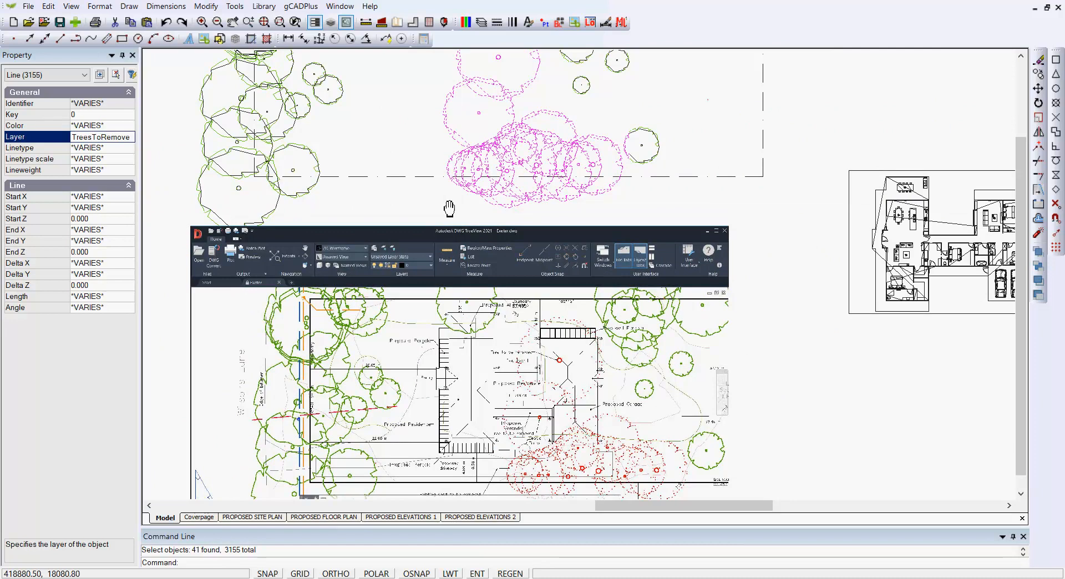
middle_click_drag(439, 314, 428, 416)
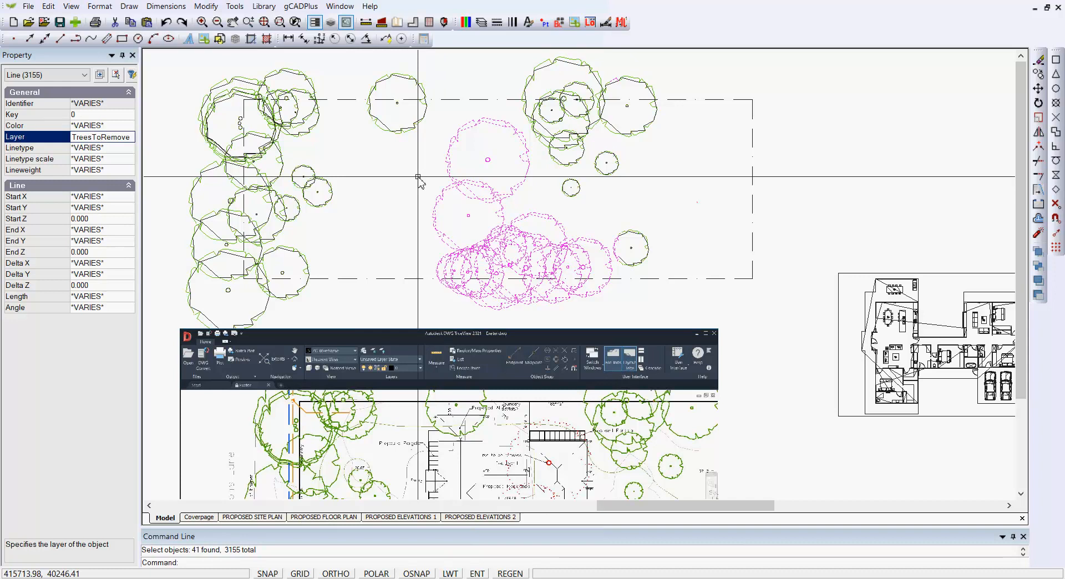
key("Escape")
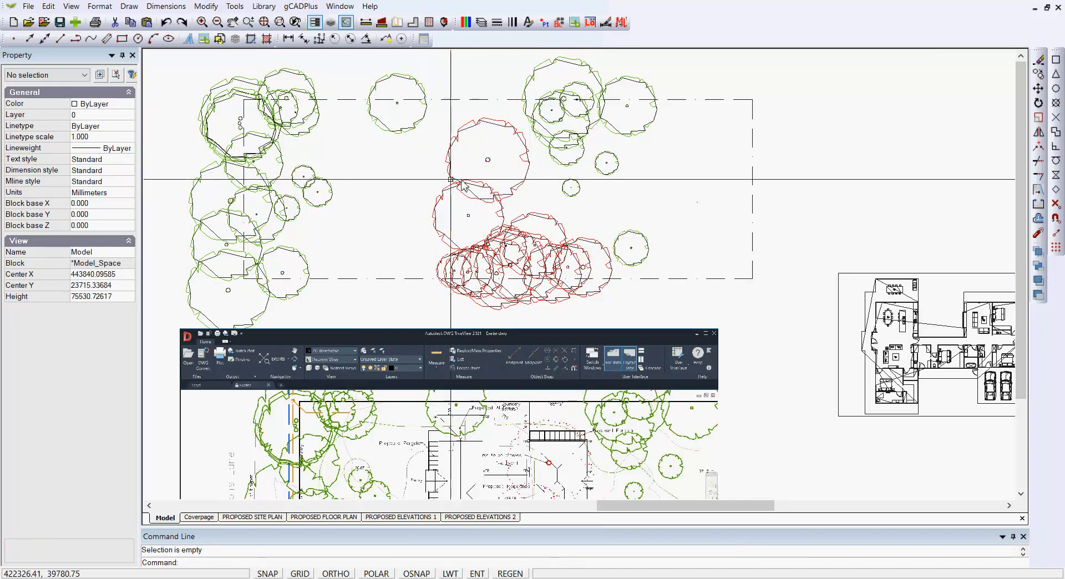
Step: Turn off the TreesToRemove layer in the Exeter drawing and apply the change
middle_click_drag(447, 268, 417, 248)
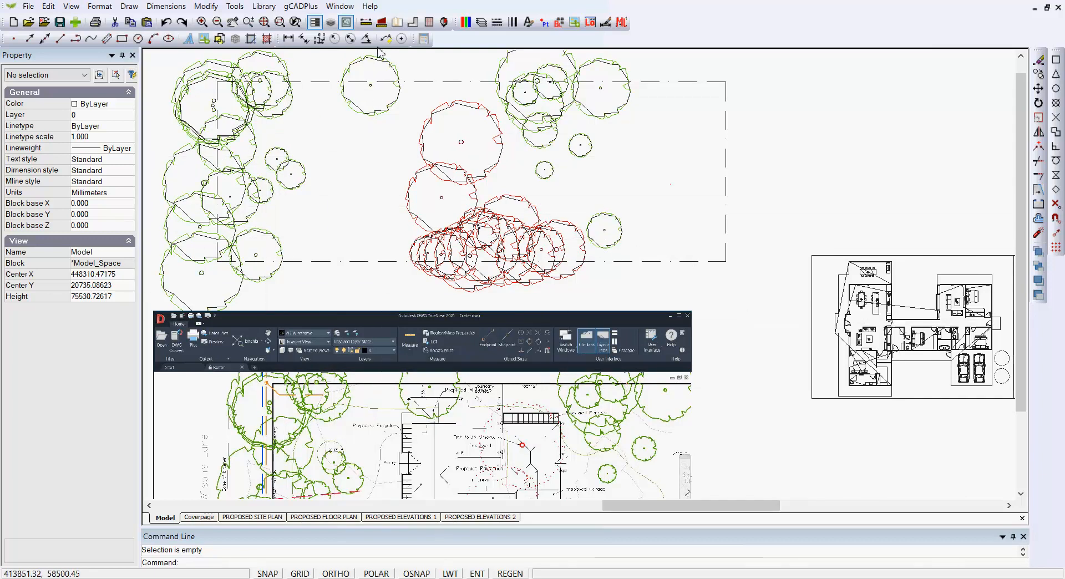
left_click(480, 26)
scroll(355, 297, "down", 3)
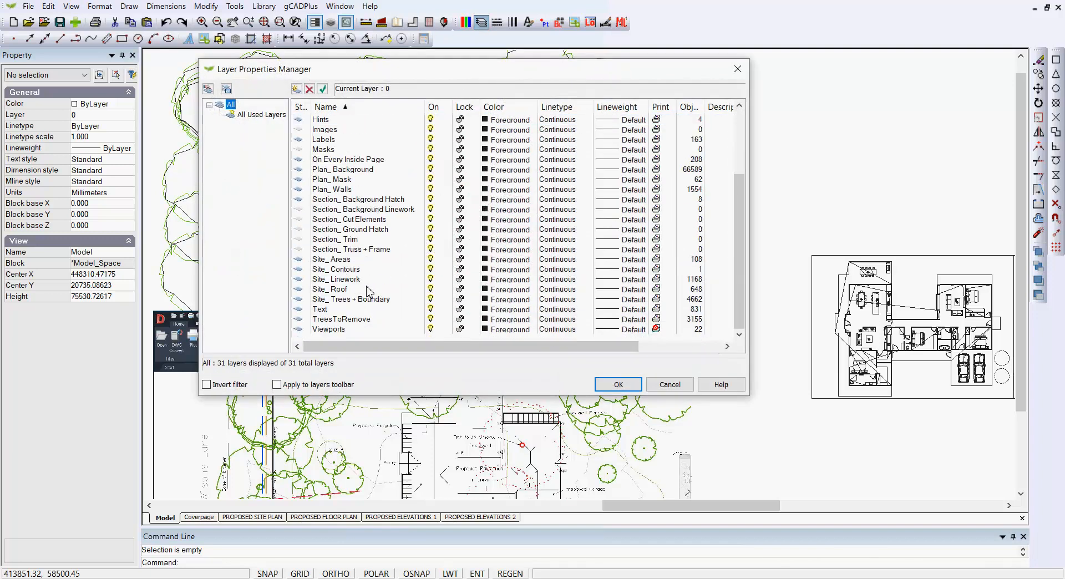
left_click(434, 321)
left_click(618, 384)
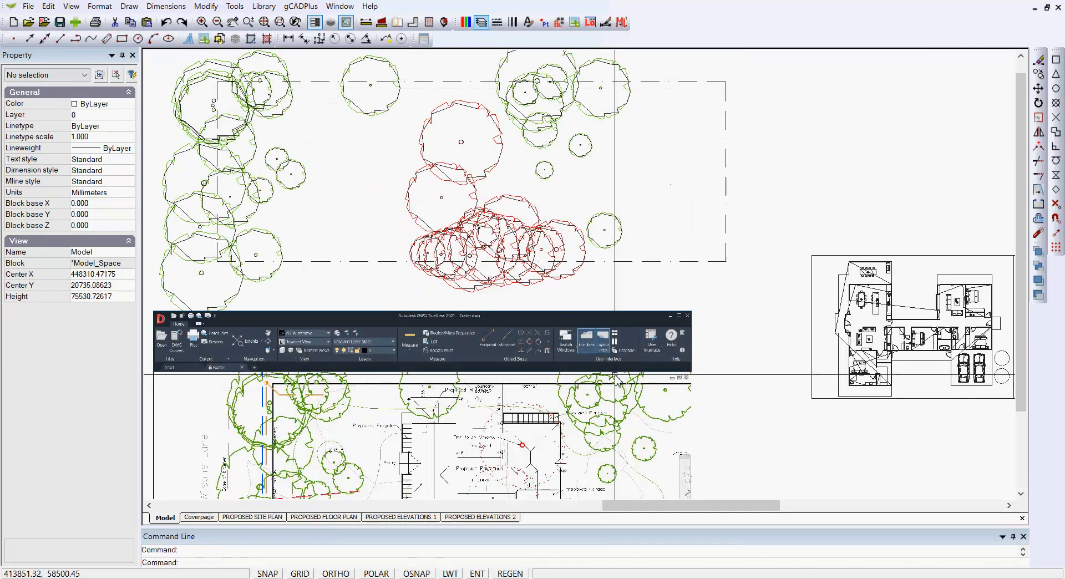
middle_click_drag(494, 204, 520, 243)
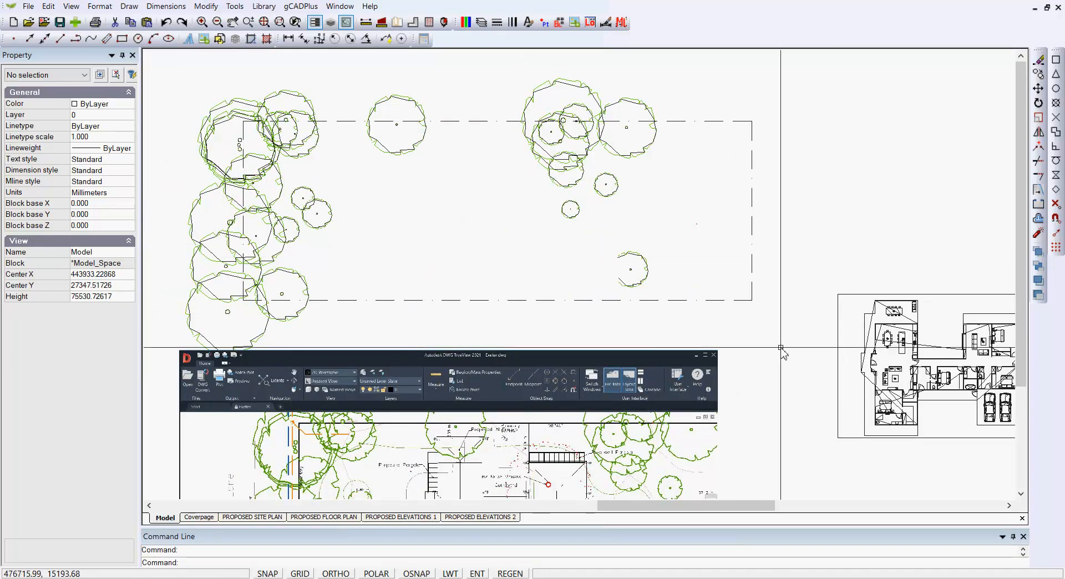
middle_click_drag(780, 352, 686, 282)
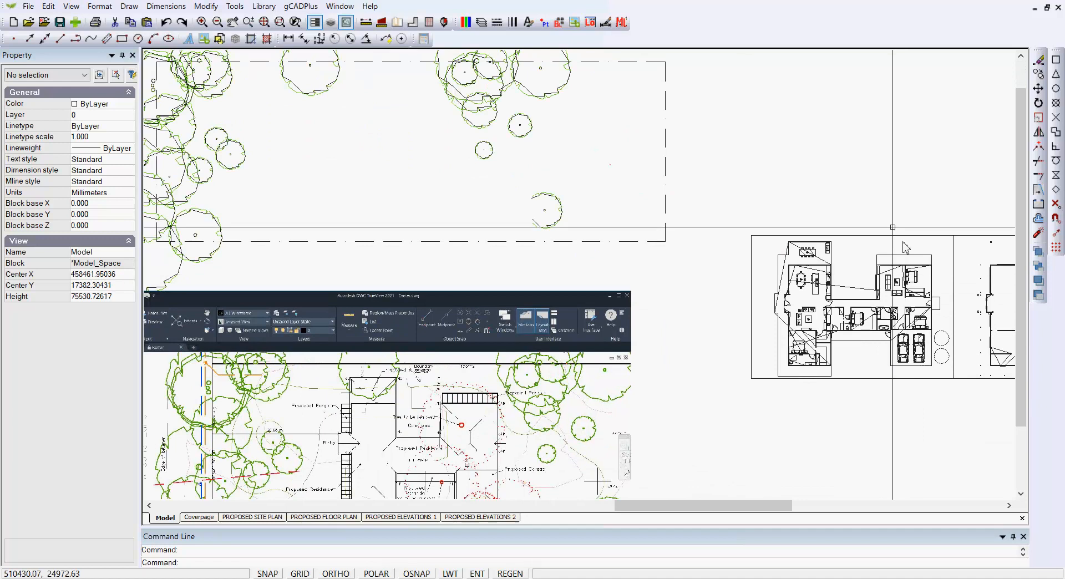
Step: Examine the house position and boundary setbacks on the reference site plan image, and end the Offset command
middle_click_drag(444, 411, 546, 218)
scroll(403, 320, "up", 2)
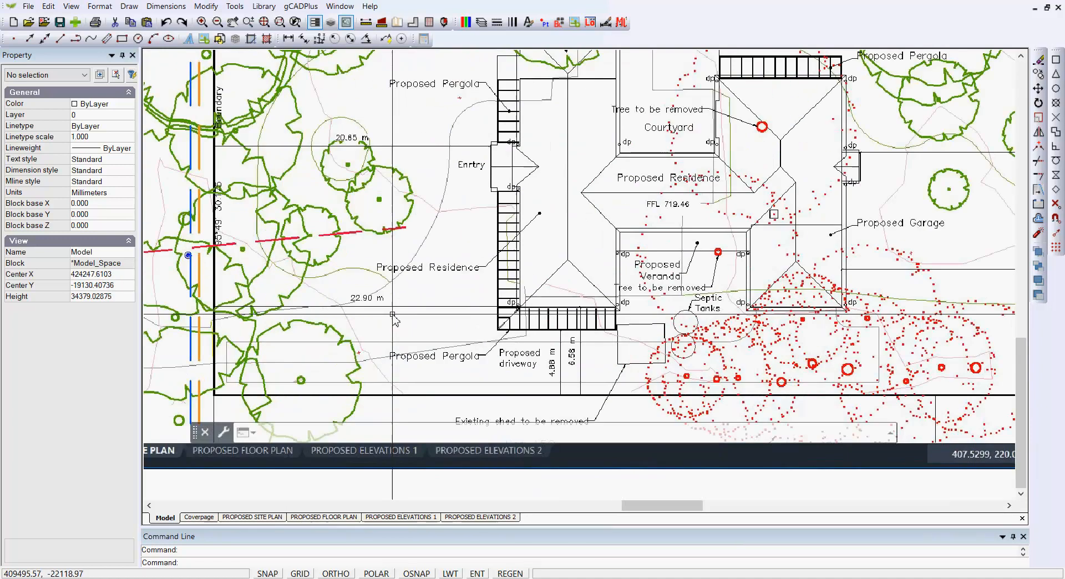
scroll(403, 320, "up", 2)
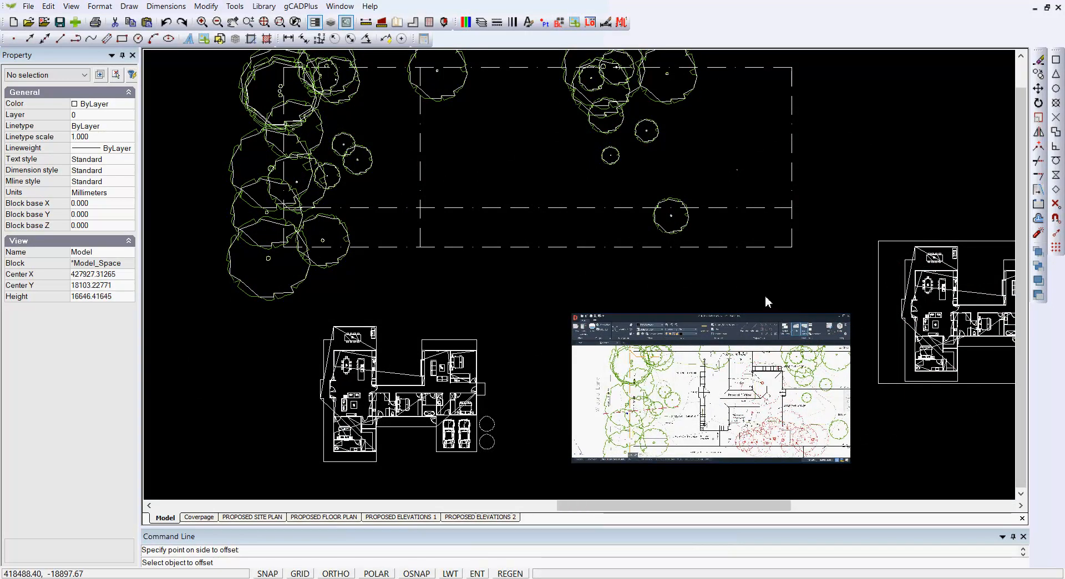
scroll(764, 295, "down", 1)
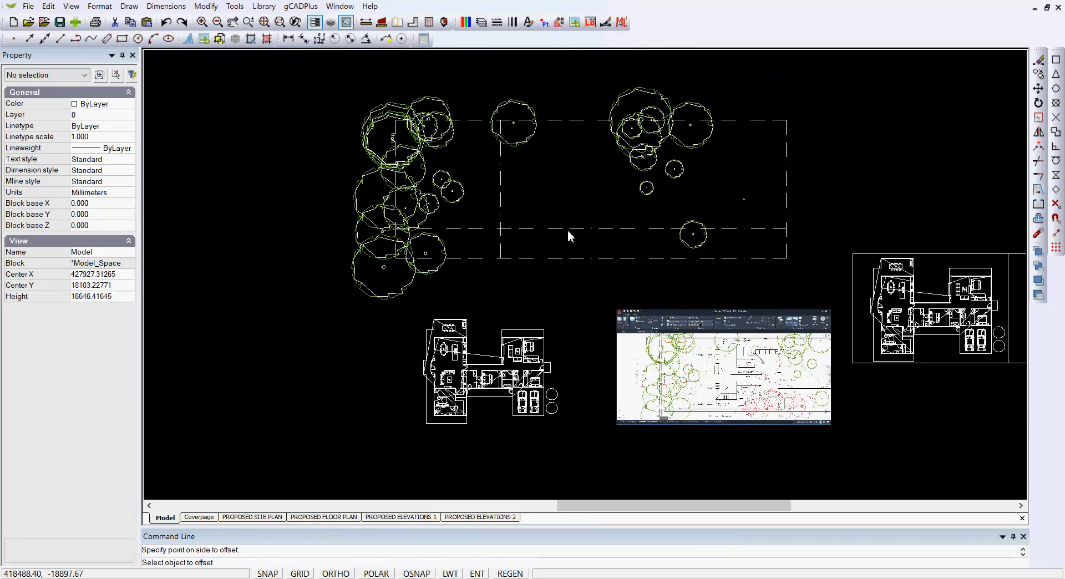
middle_click_drag(967, 399, 835, 395)
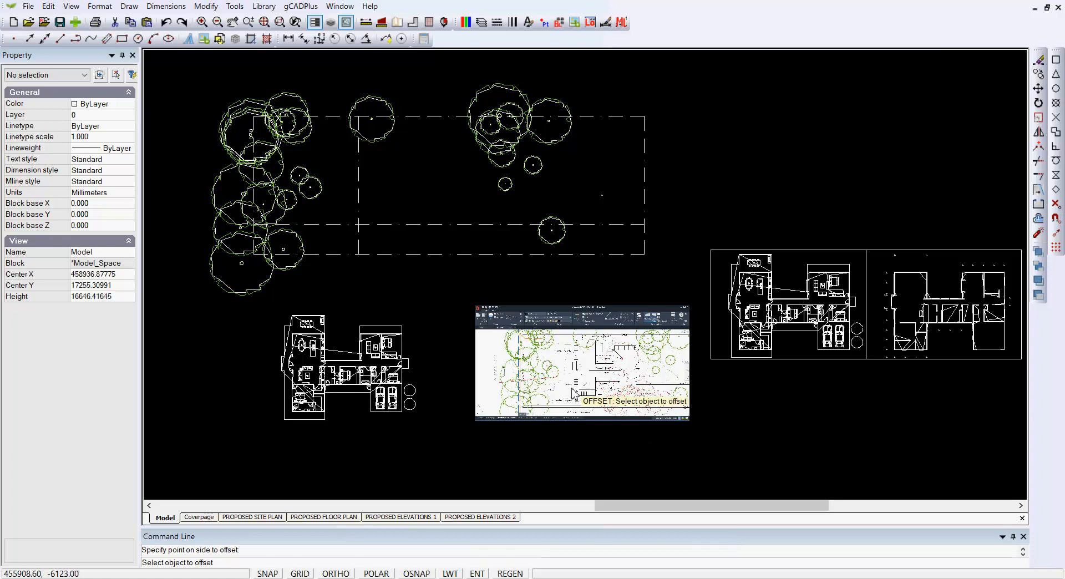
scroll(597, 400, "up", 4)
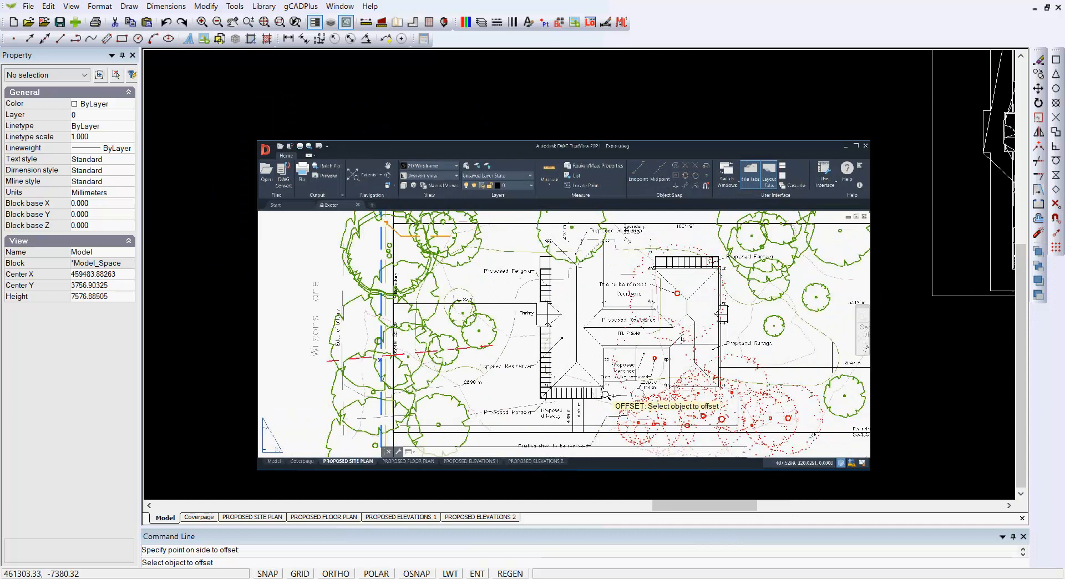
scroll(606, 395, "down", 4)
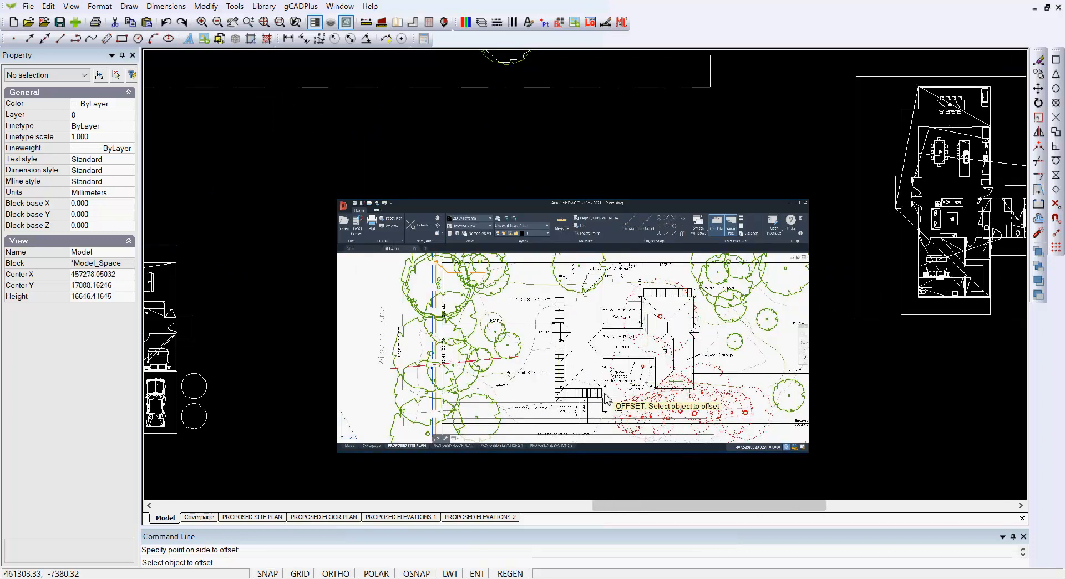
scroll(606, 395, "down", 5)
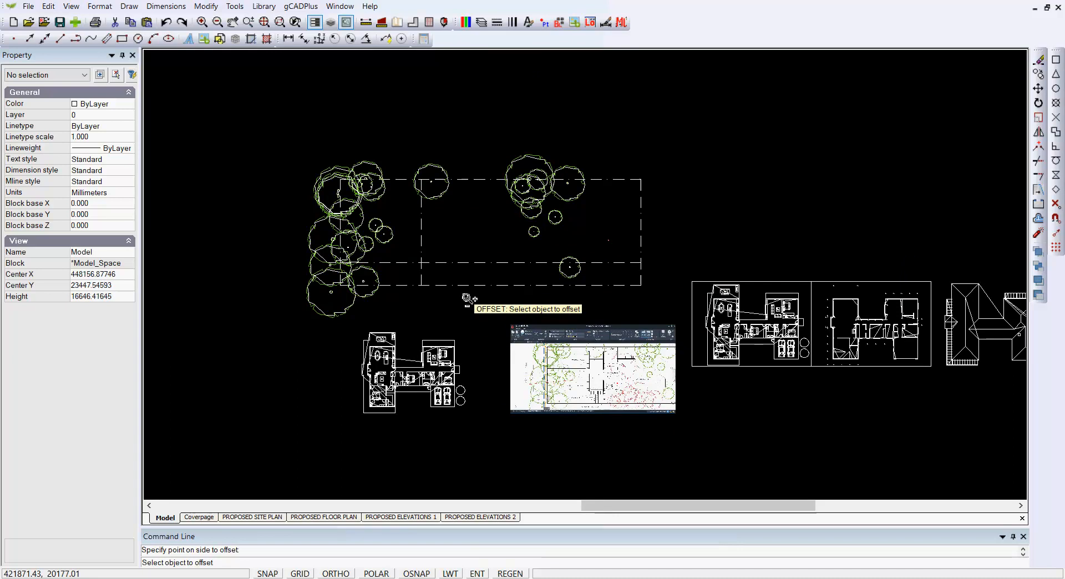
scroll(468, 291, "up", 3)
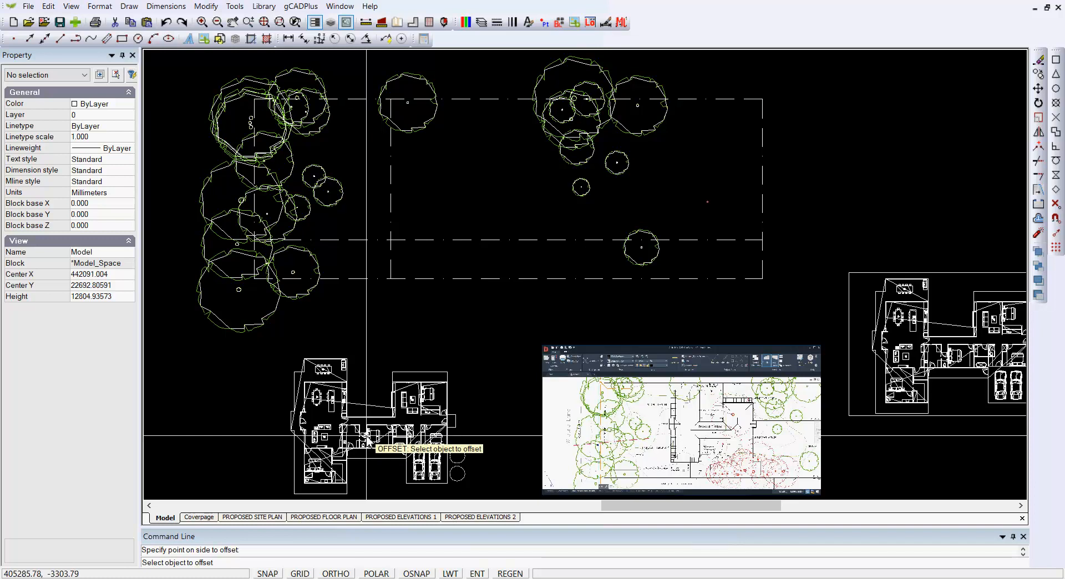
key("Return")
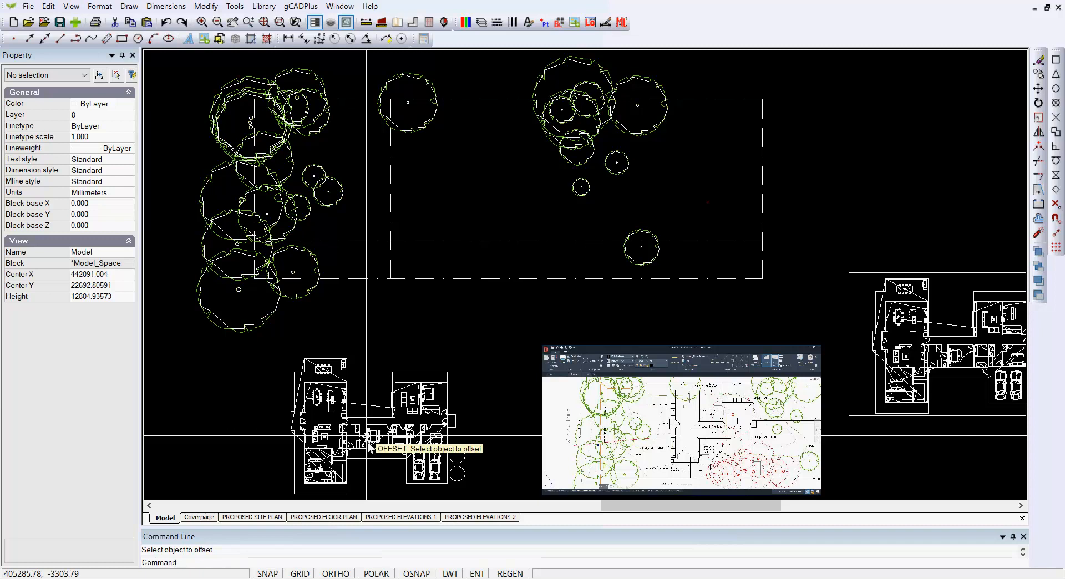
Step: Move the Footprint block by its lower-left base point, snapping it to the intersection of the two offset boundary lines
left_click(364, 443)
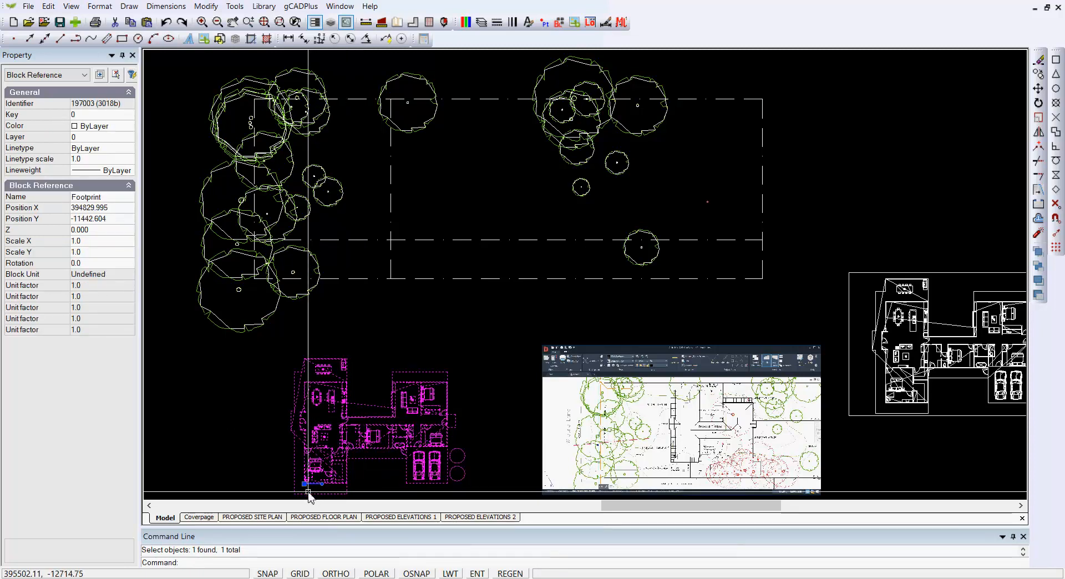
scroll(304, 489, "up", 3)
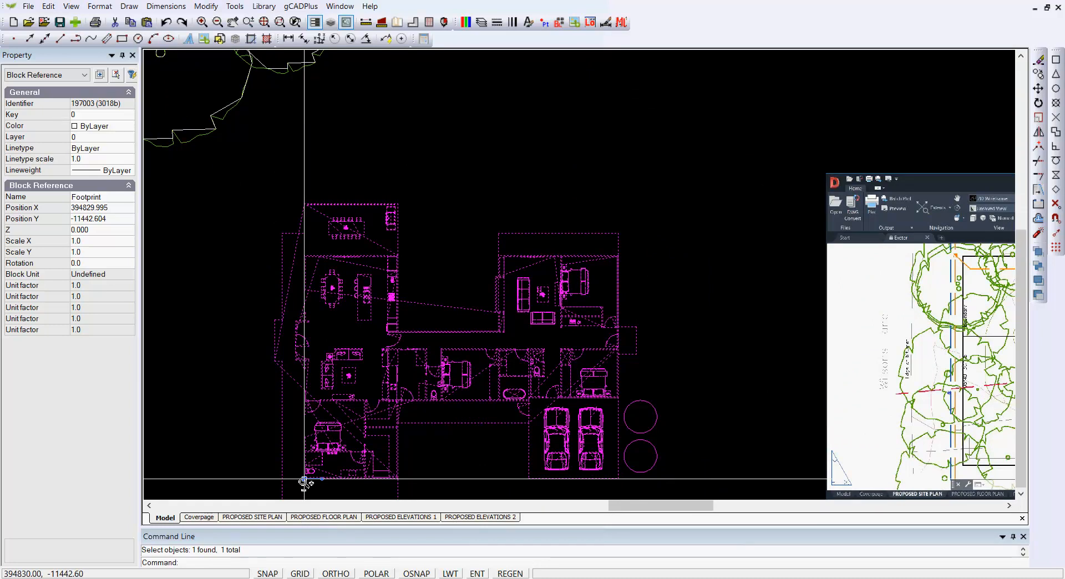
scroll(304, 485, "down", 2)
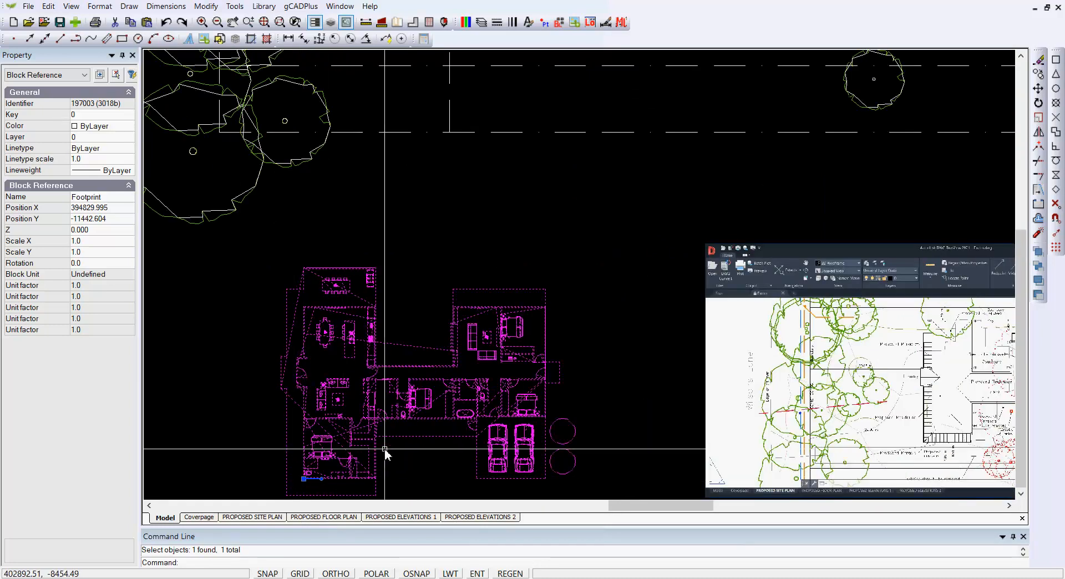
left_click(304, 478)
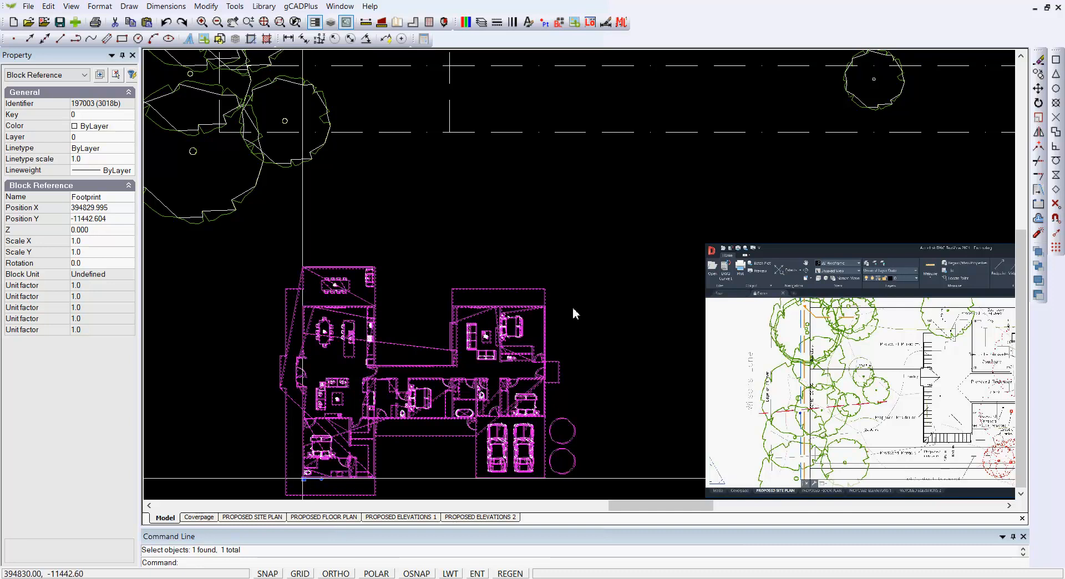
key("F3")
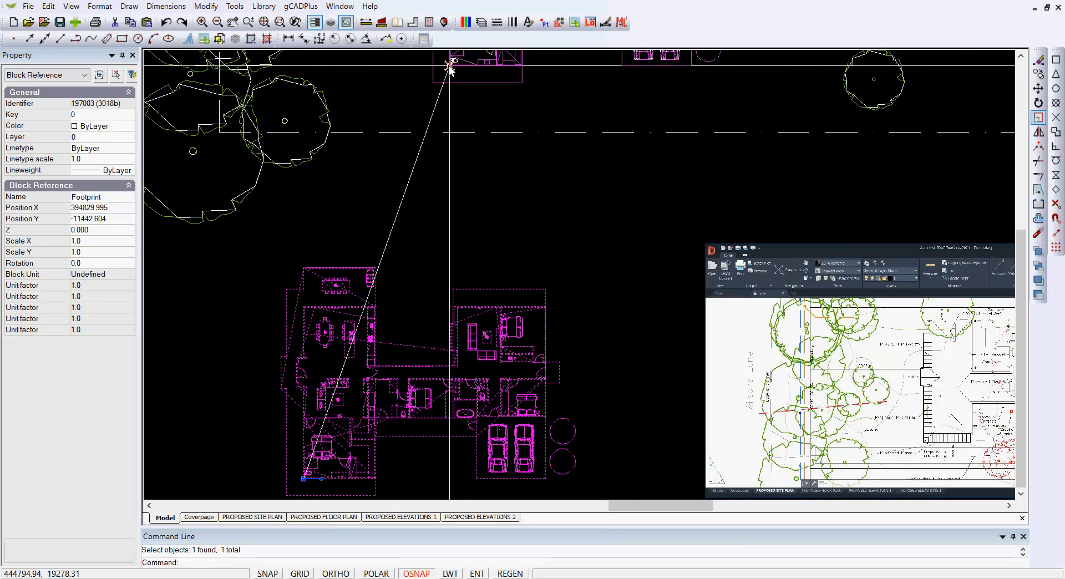
left_click(450, 65)
key("F3")
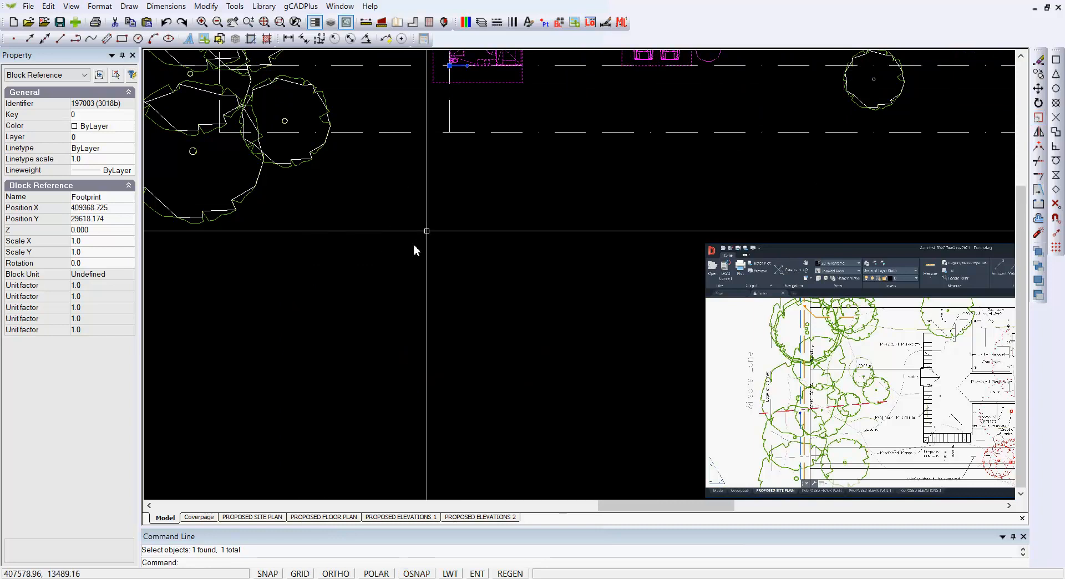
scroll(417, 238, "down", 2)
scroll(407, 264, "down", 1)
scroll(408, 265, "down", 1)
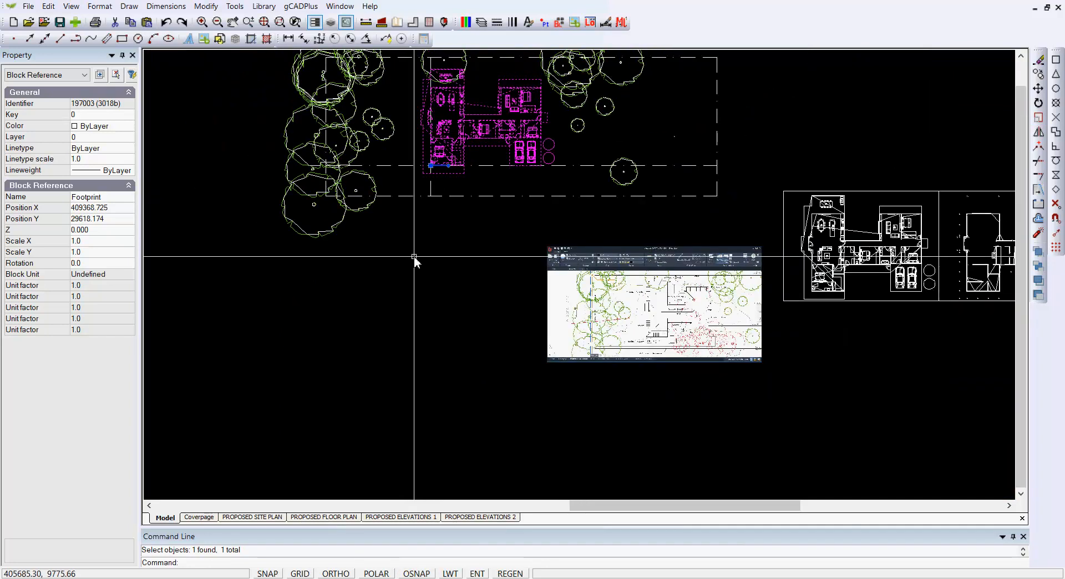
middle_click_drag(416, 257, 398, 342)
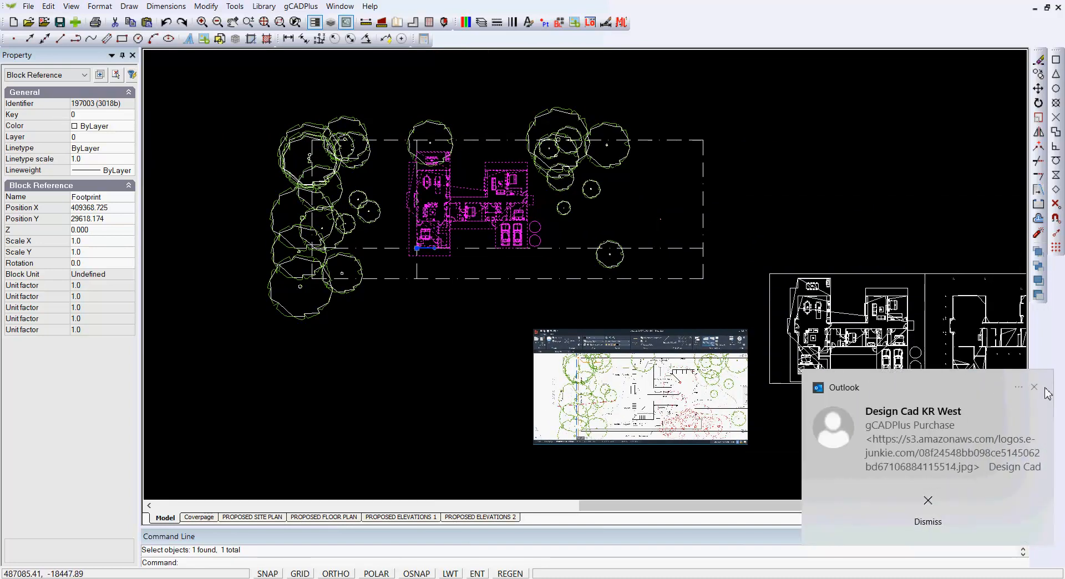
Step: Dismiss the mail notifications that cover the drawing
left_click(1034, 387)
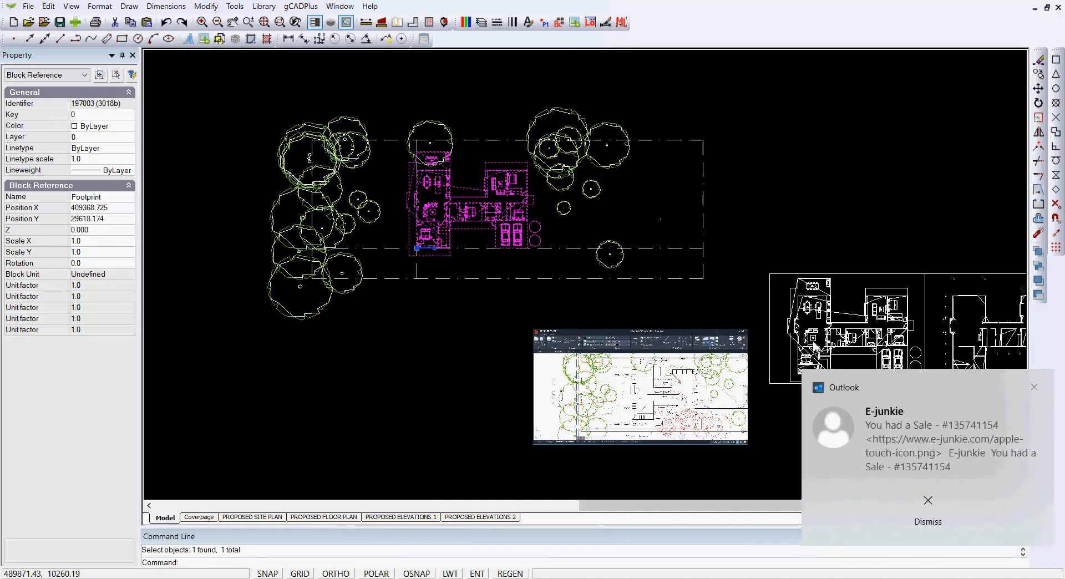
left_click(1035, 387)
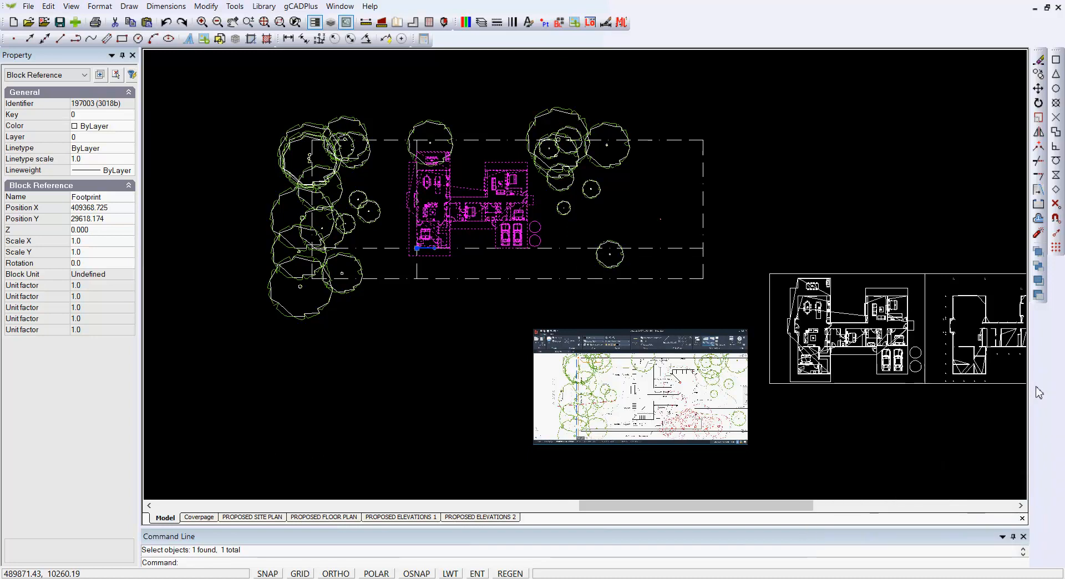
left_click(1034, 388)
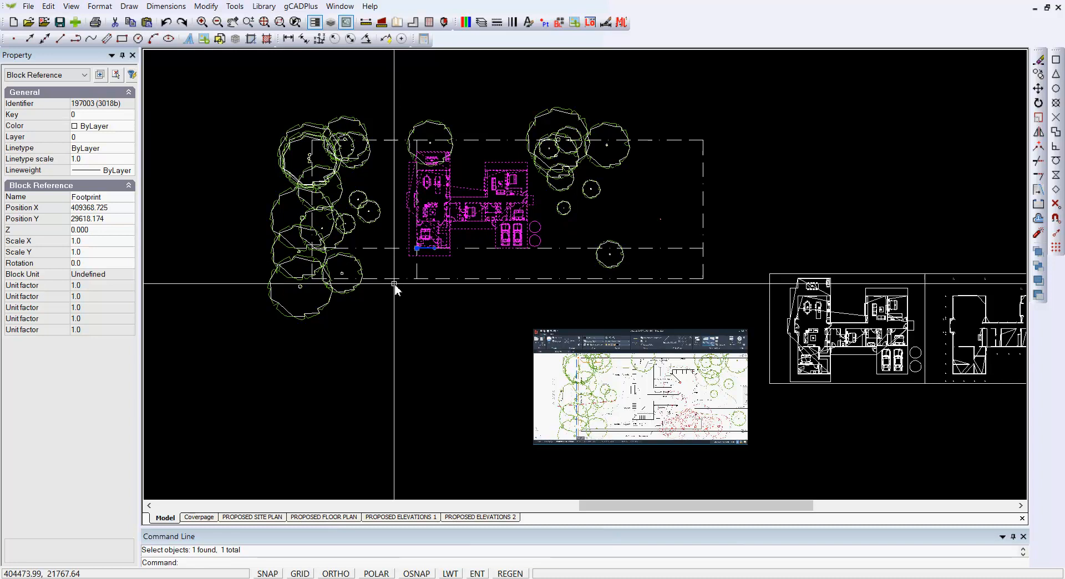
Step: Deselect the Footprint block and delete the two dashed offset lines that cross at its base point
left_click(392, 249)
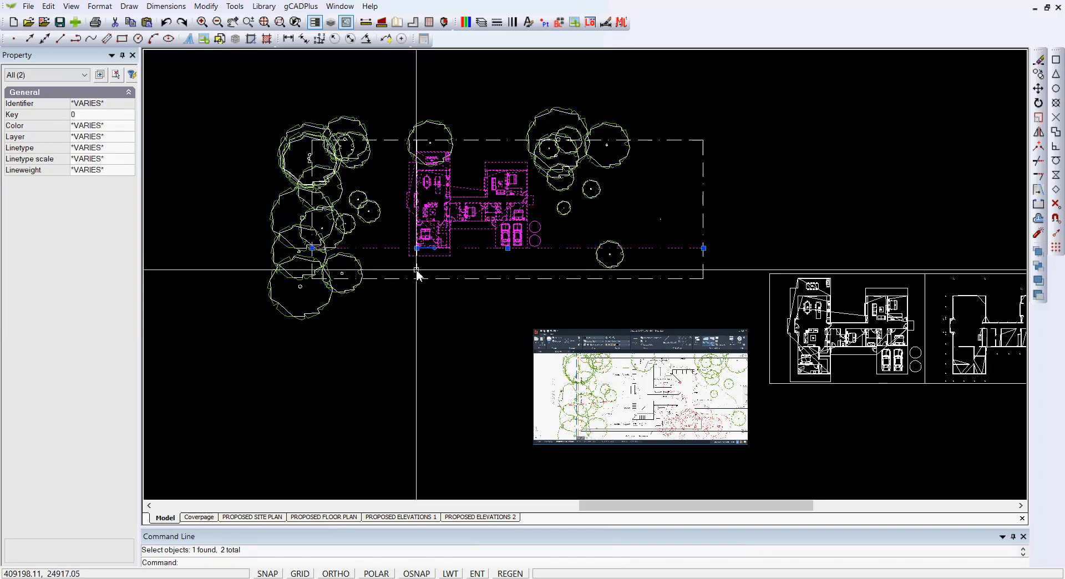
key("Escape")
left_click(387, 248)
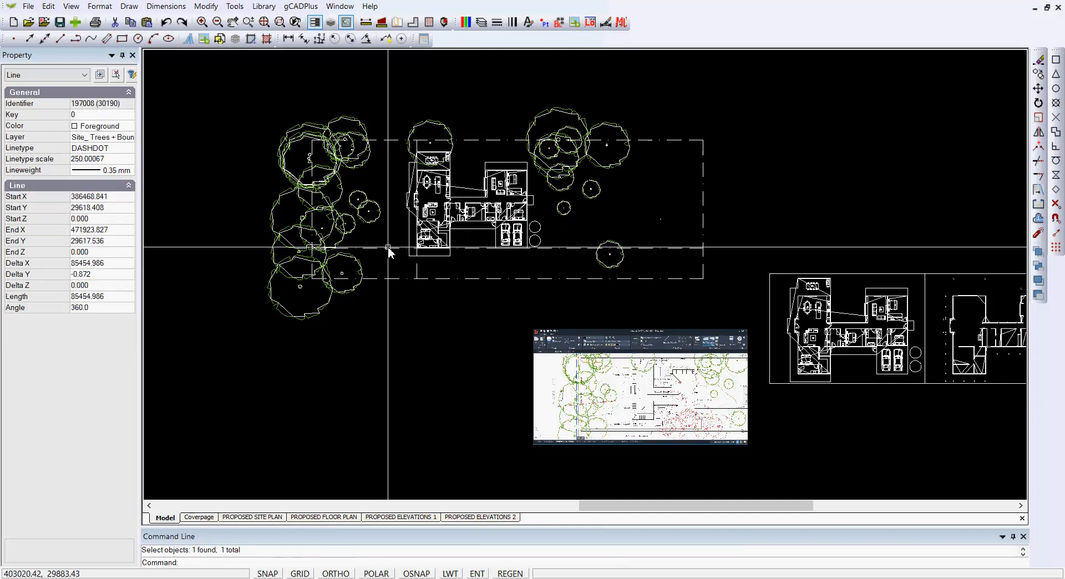
left_click(417, 268)
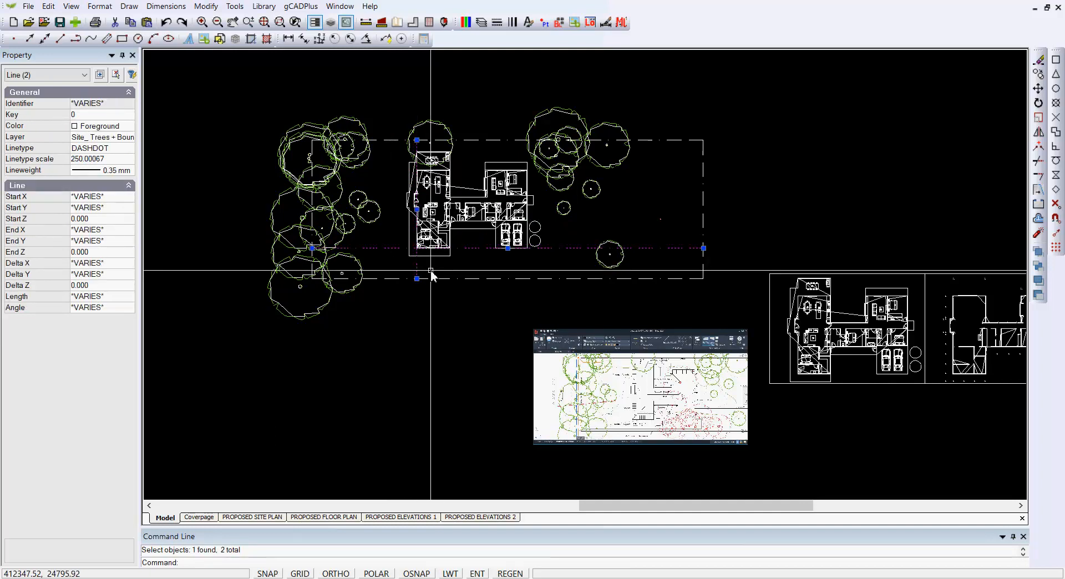
key("Escape")
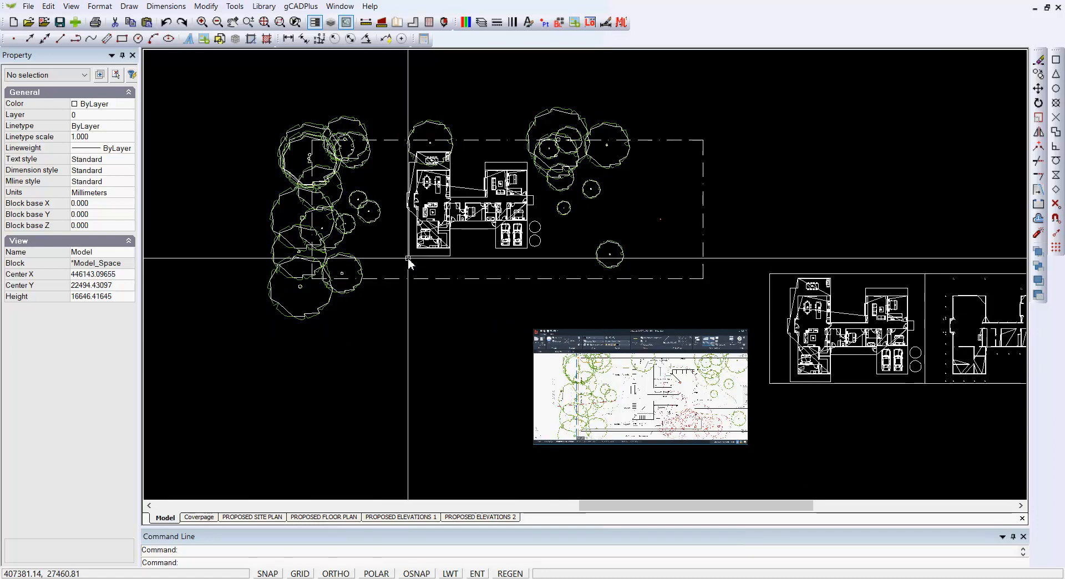
Step: Query the coordinates of the Footprint block's lower-left base point with the ID command, snapping to it, and clear the selection
scroll(428, 253, "up", 3)
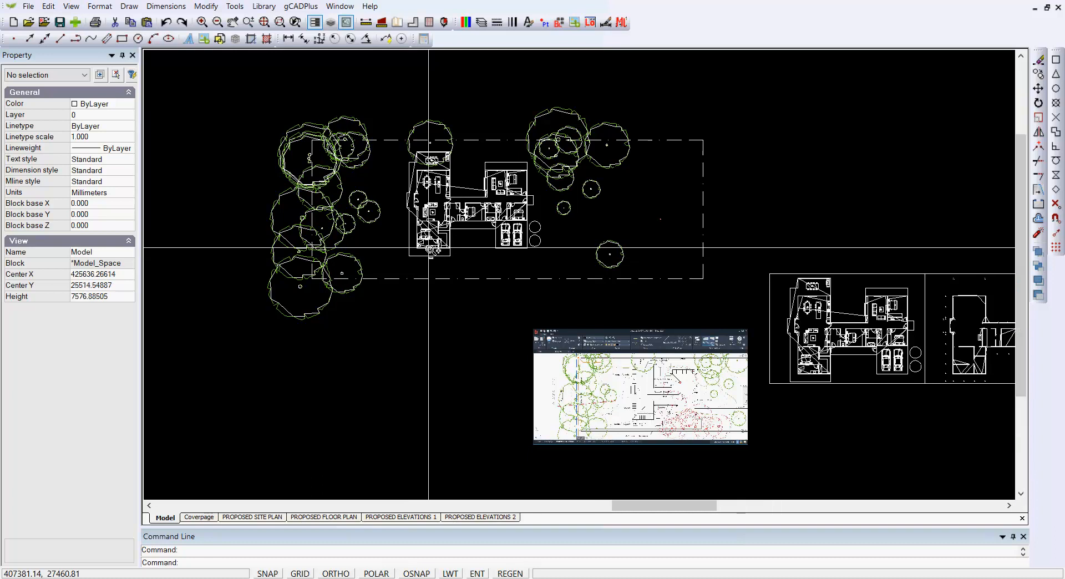
left_click(435, 244)
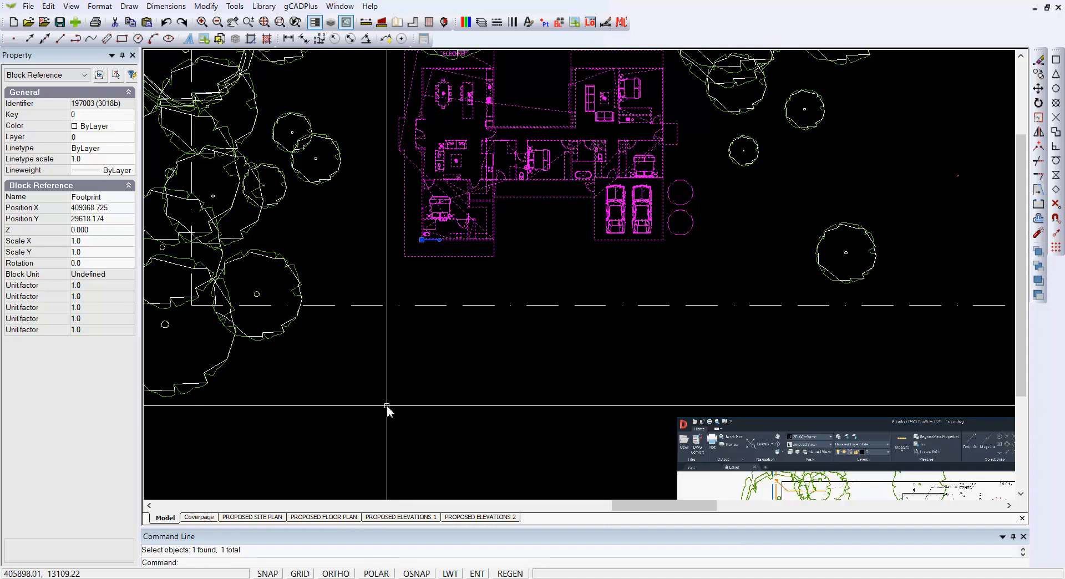
key("Return")
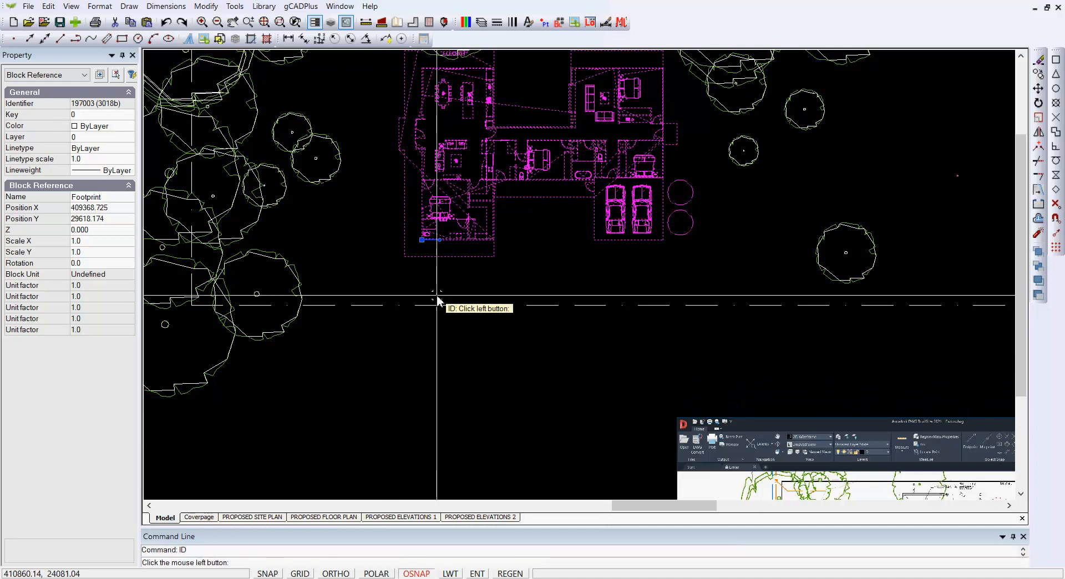
left_click(422, 241)
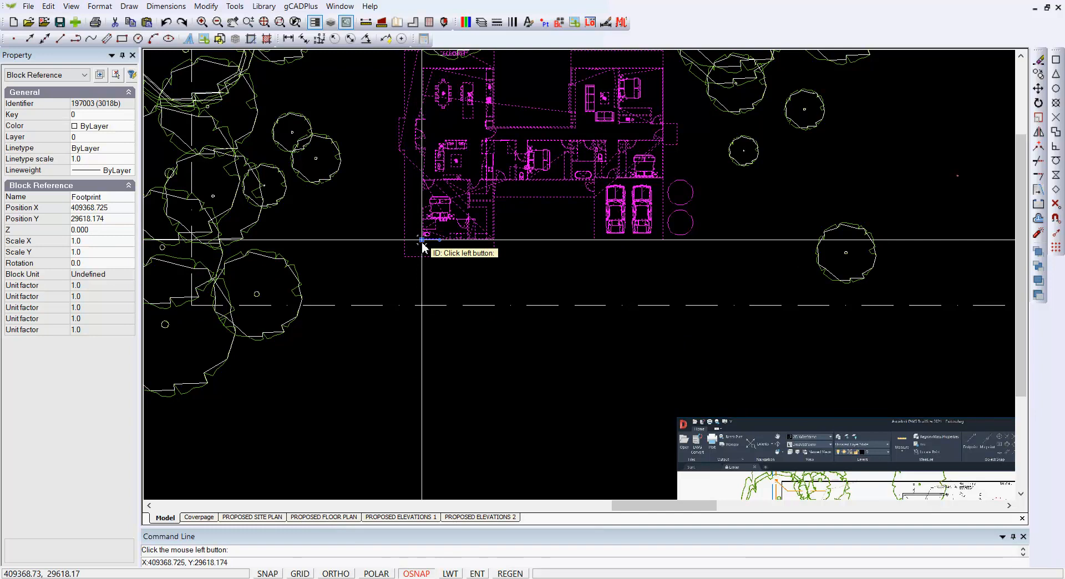
key("Escape")
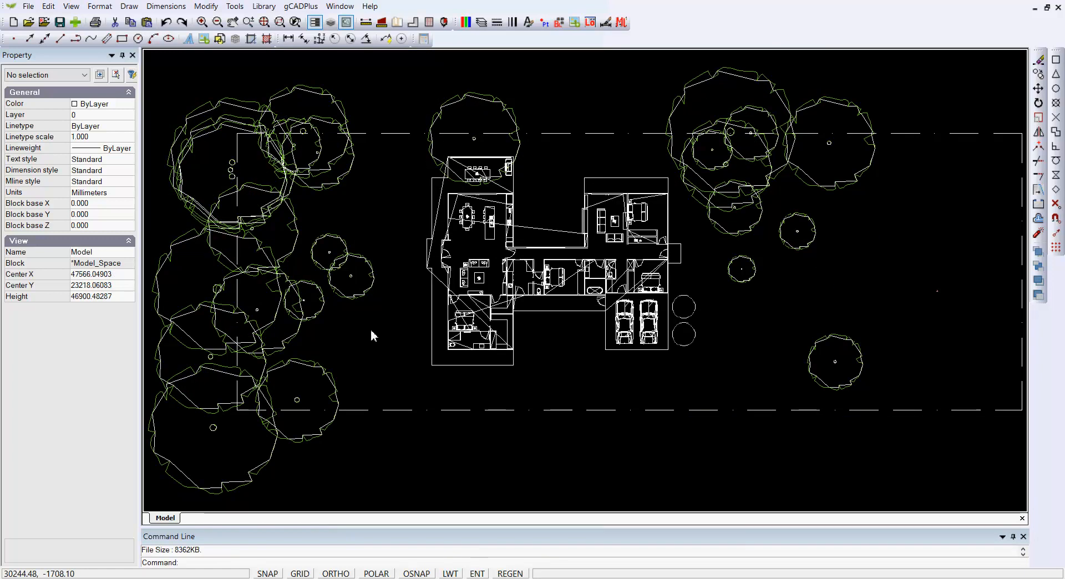
Step: Check the file size of the separate site plan drawing and close the message
left_click(27, 6)
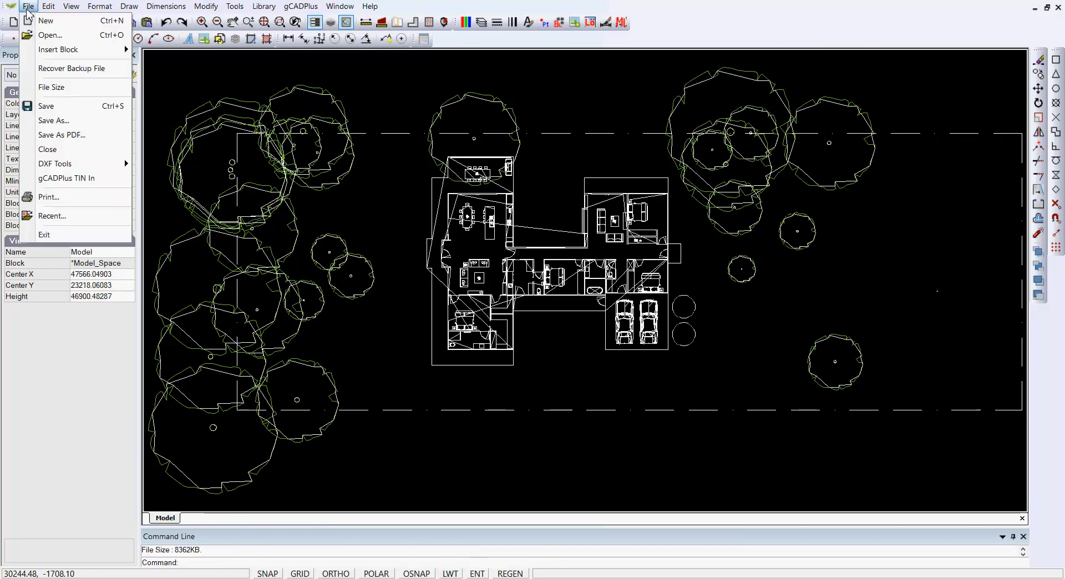
left_click(50, 87)
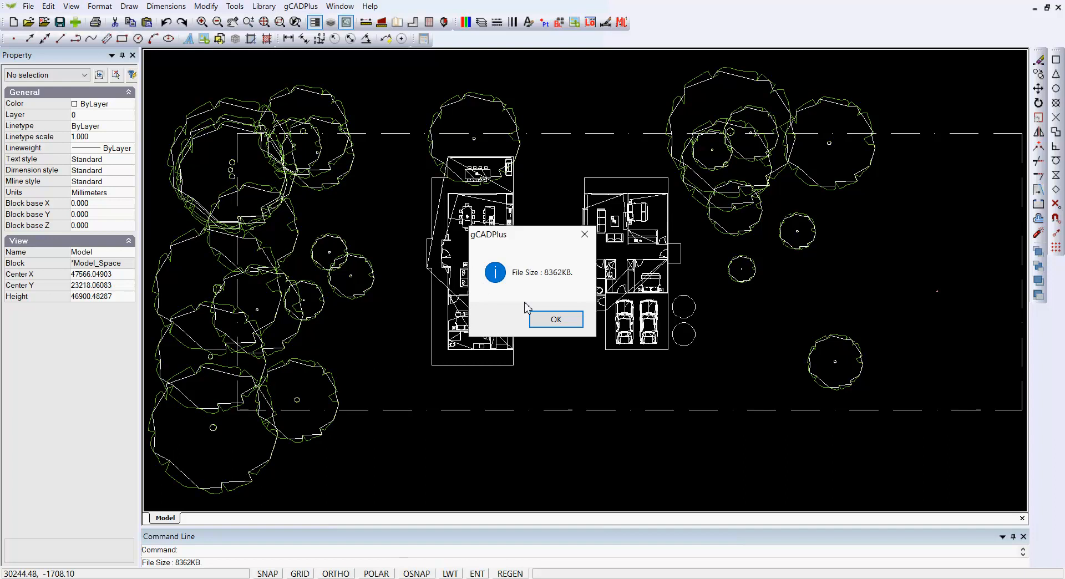
left_click(584, 234)
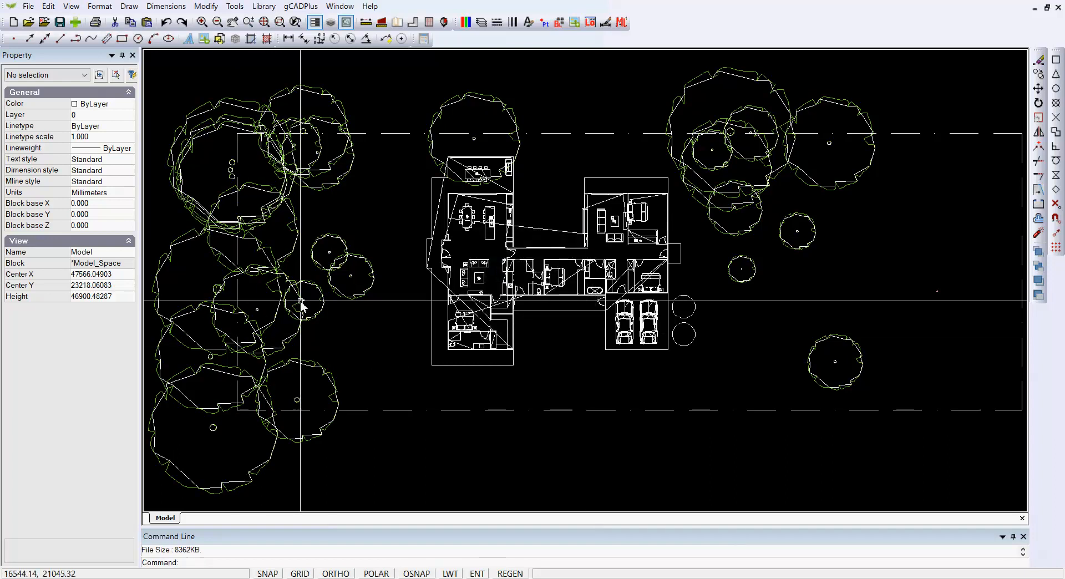
Step: Select four outline segments of the small tree west of the house to inspect how its outline is built, and clear the selection
scroll(295, 298, "up", 3)
scroll(295, 299, "up", 2)
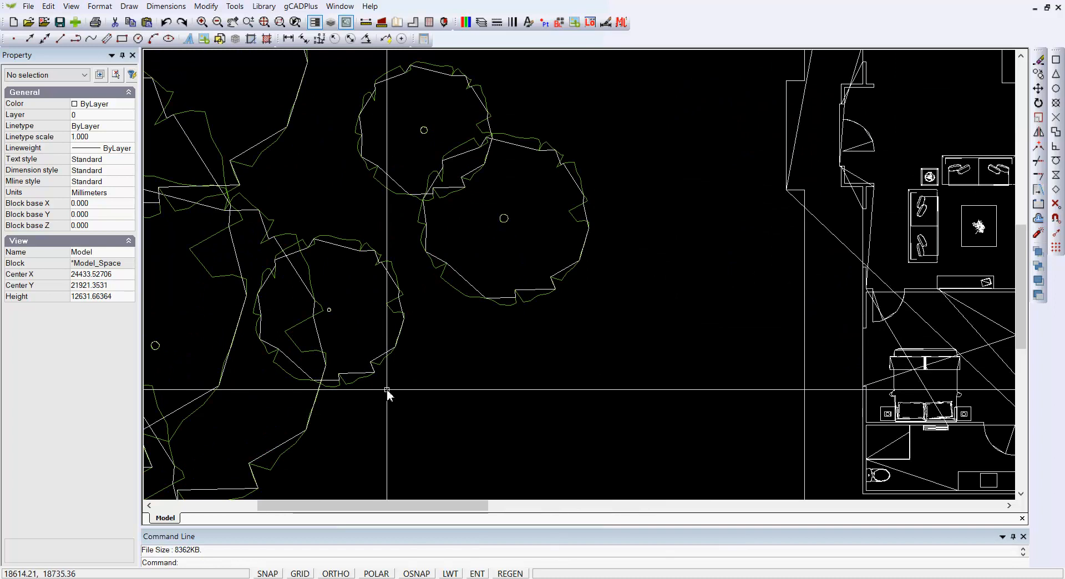
scroll(387, 373, "up", 3)
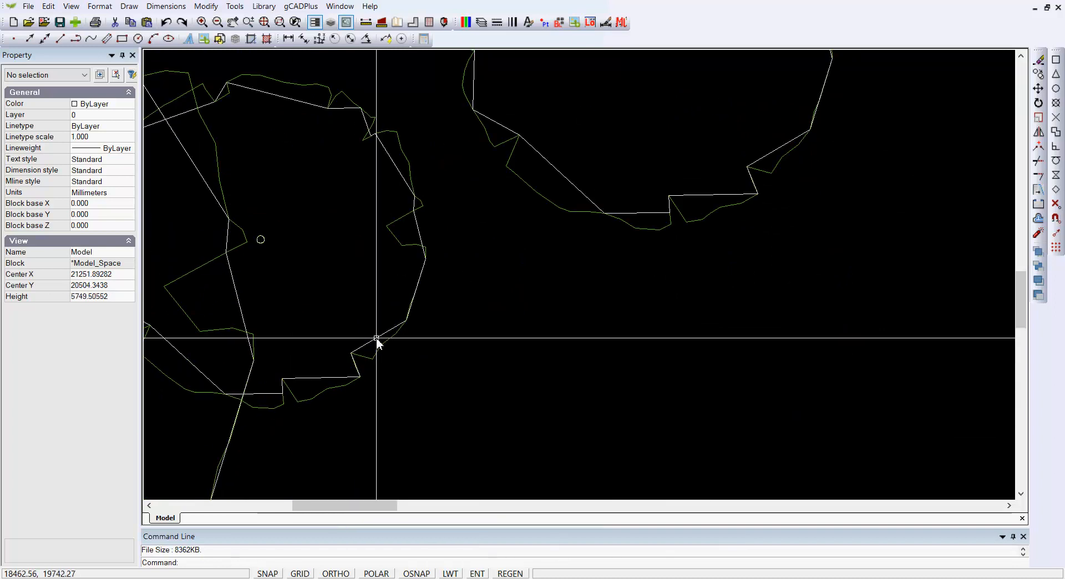
left_click(388, 342)
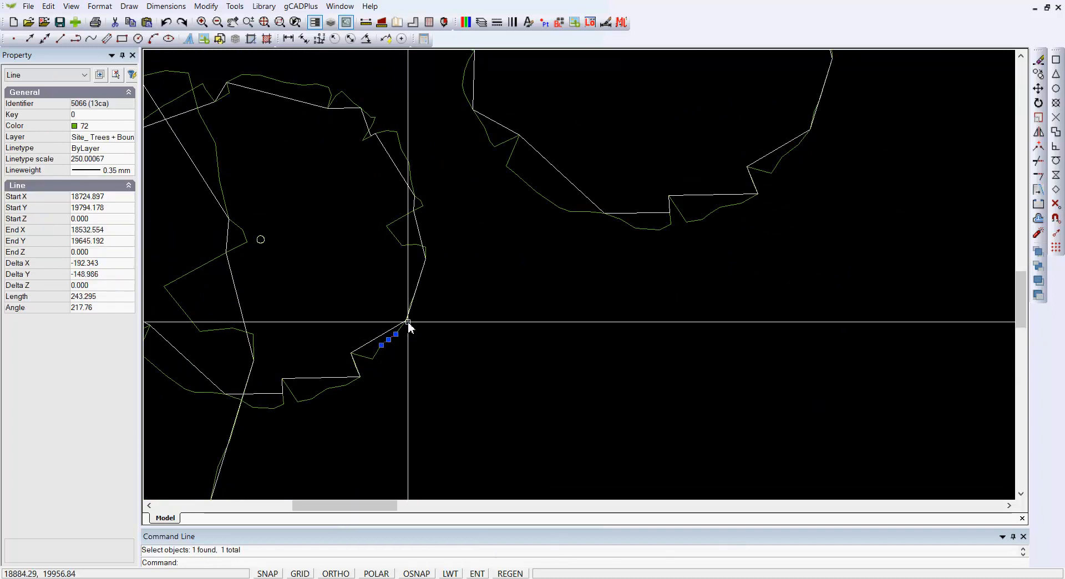
left_click(421, 271)
left_click(398, 245)
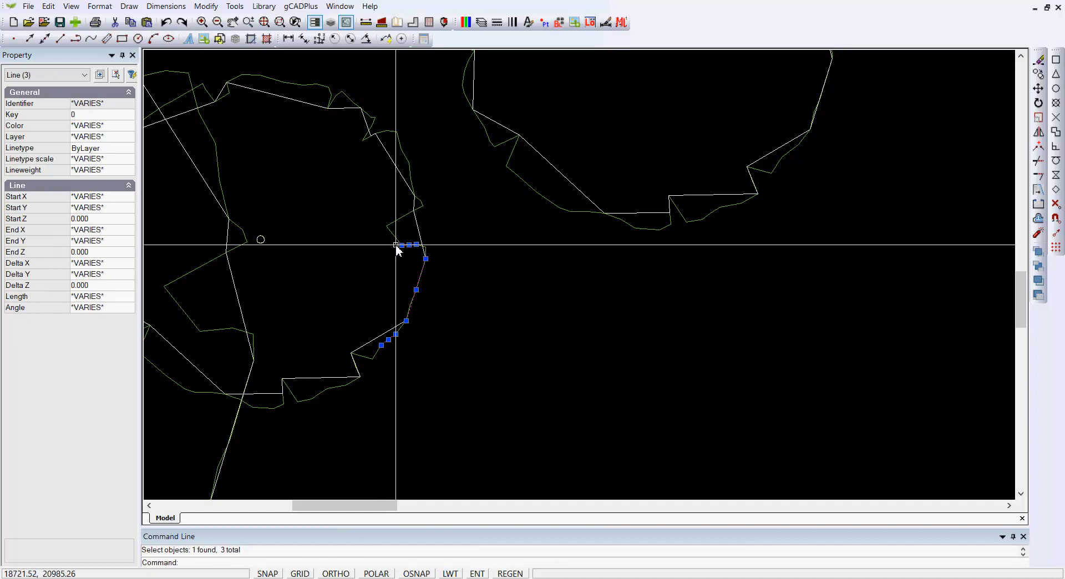
left_click(393, 235)
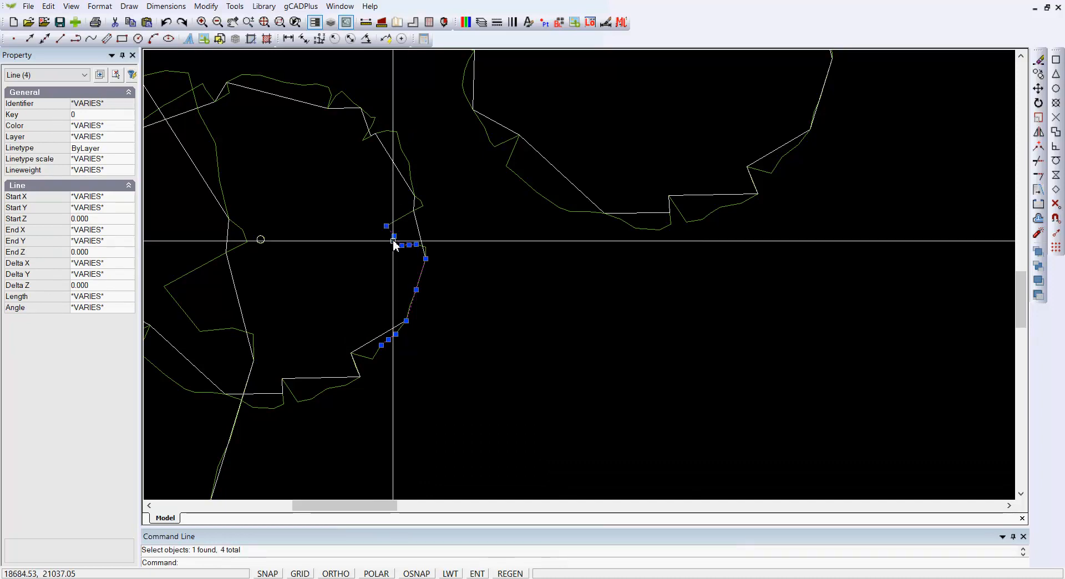
scroll(483, 272, "down", 2)
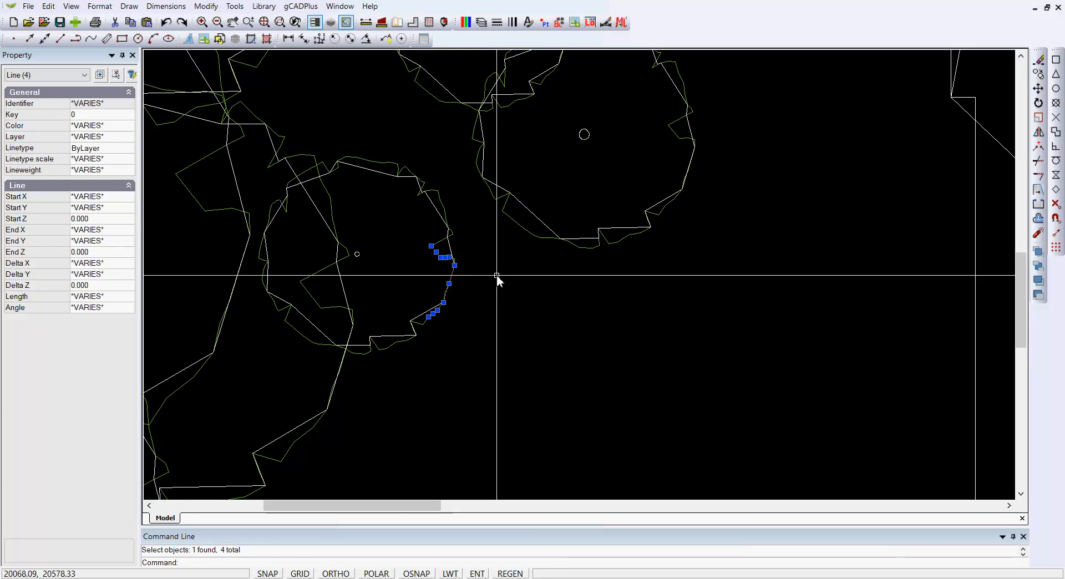
key("Escape")
scroll(496, 277, "down", 3)
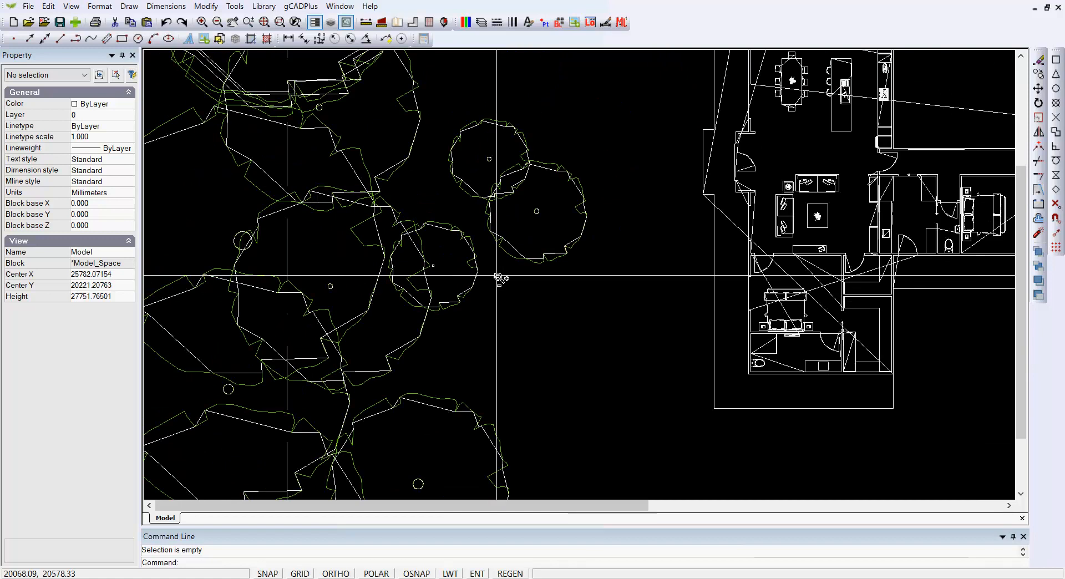
scroll(498, 277, "down", 1)
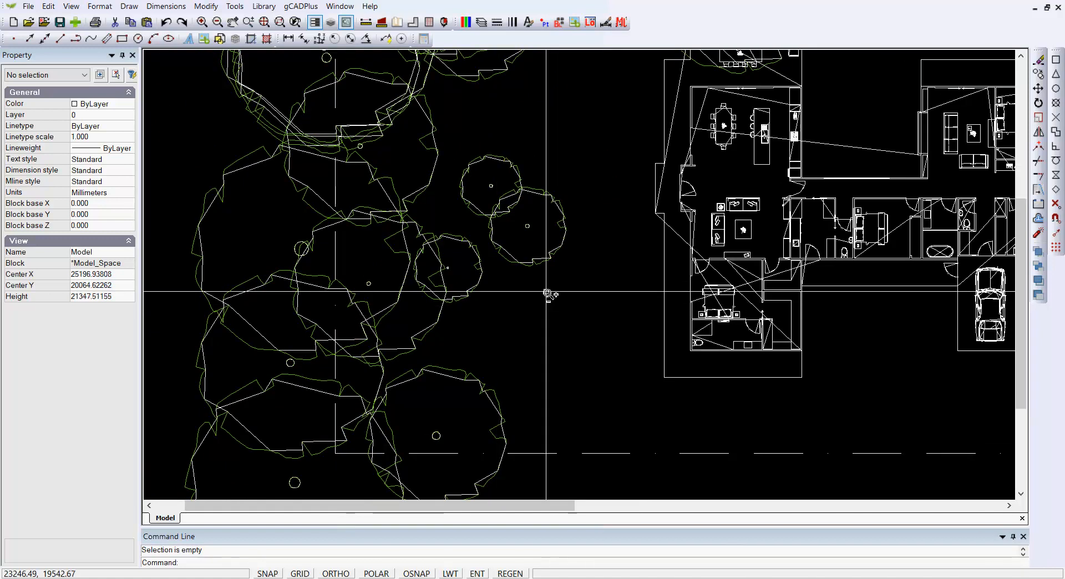
scroll(547, 288, "up", 2)
scroll(571, 221, "up", 2)
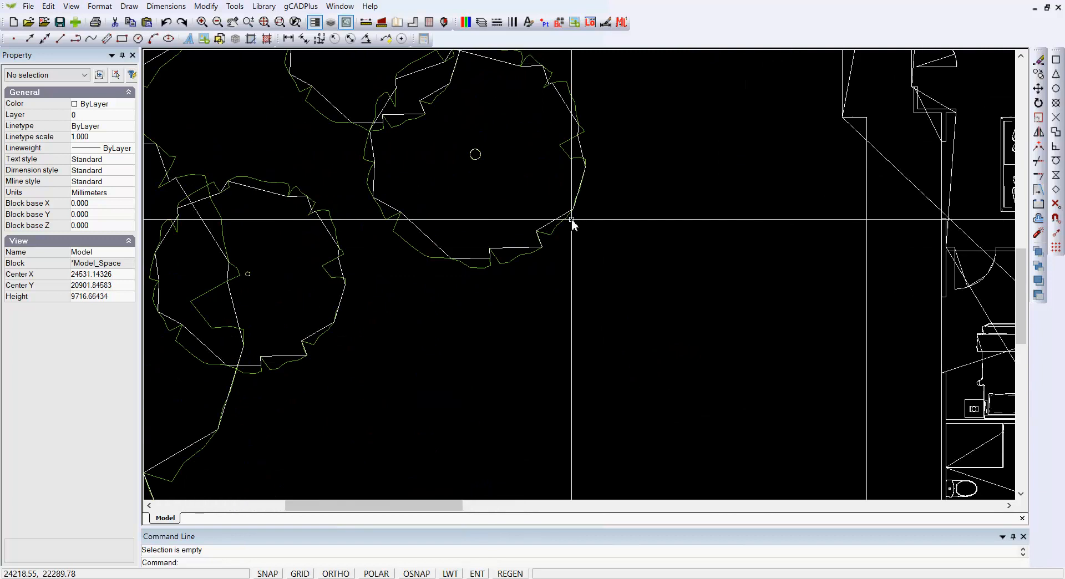
middle_click_drag(520, 188, 525, 297)
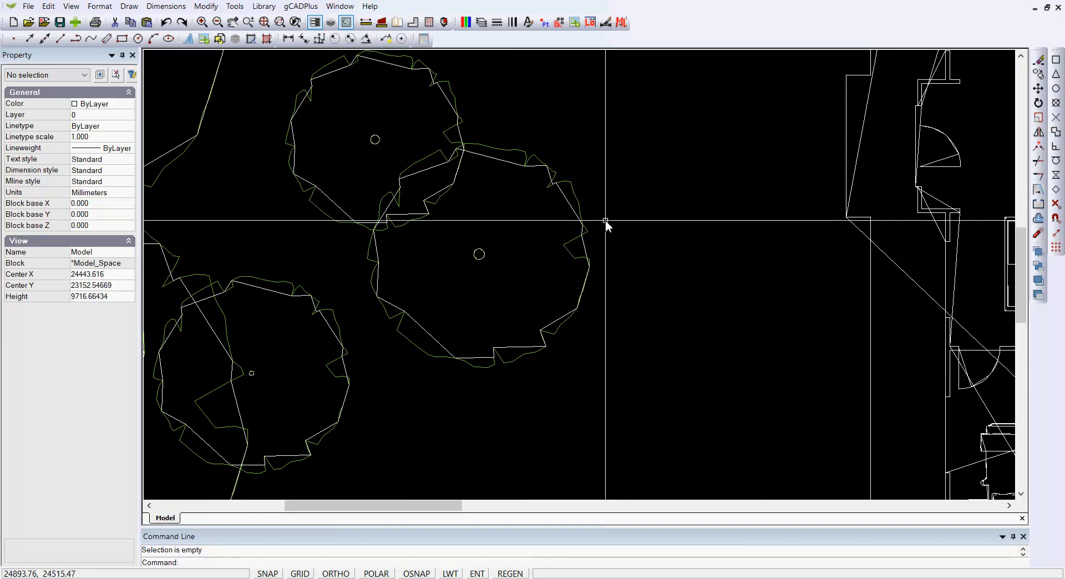
scroll(604, 221, "down", 1)
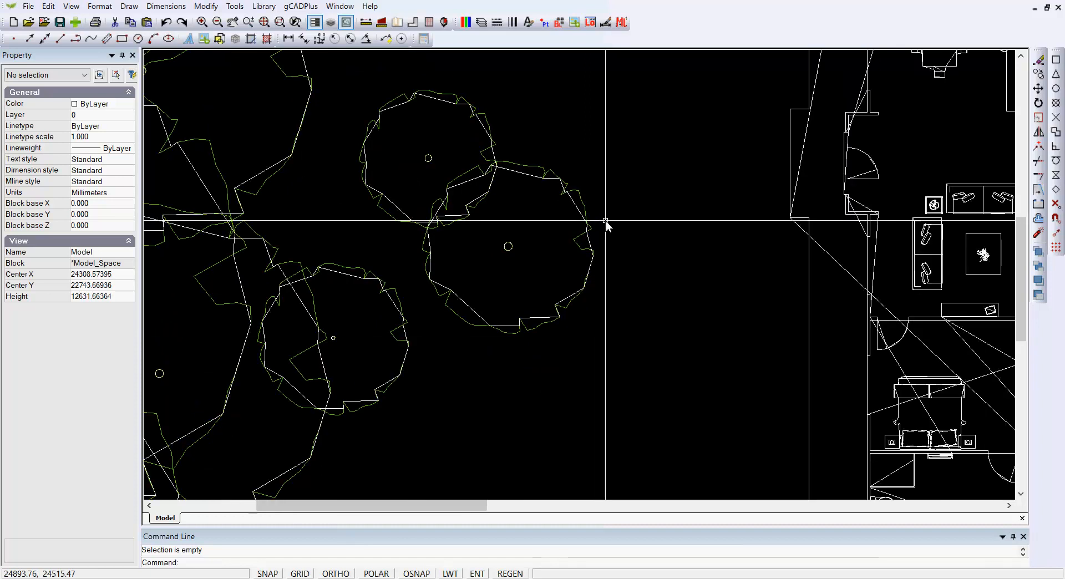